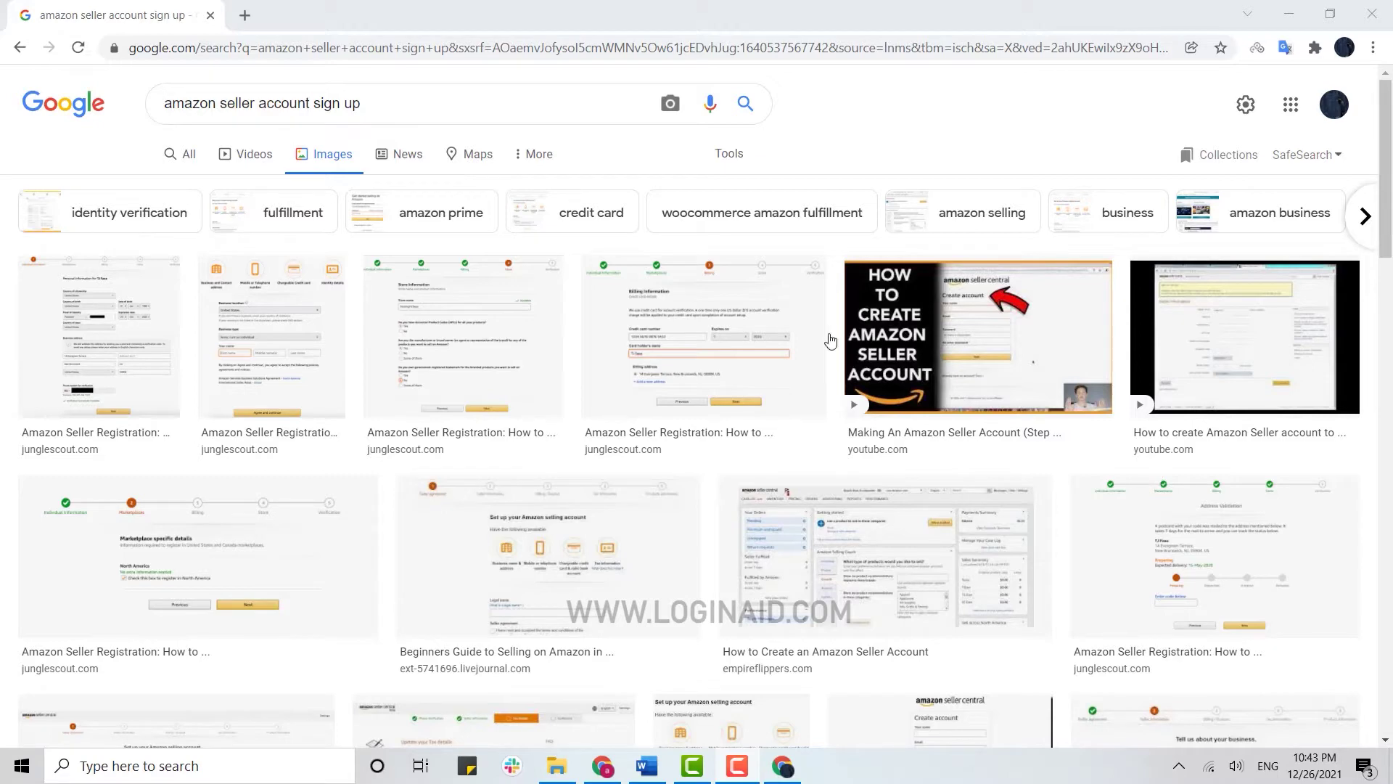
Load sell.amazon.com in a new Chrome tab and start the seller sign-up
left_click(245, 16)
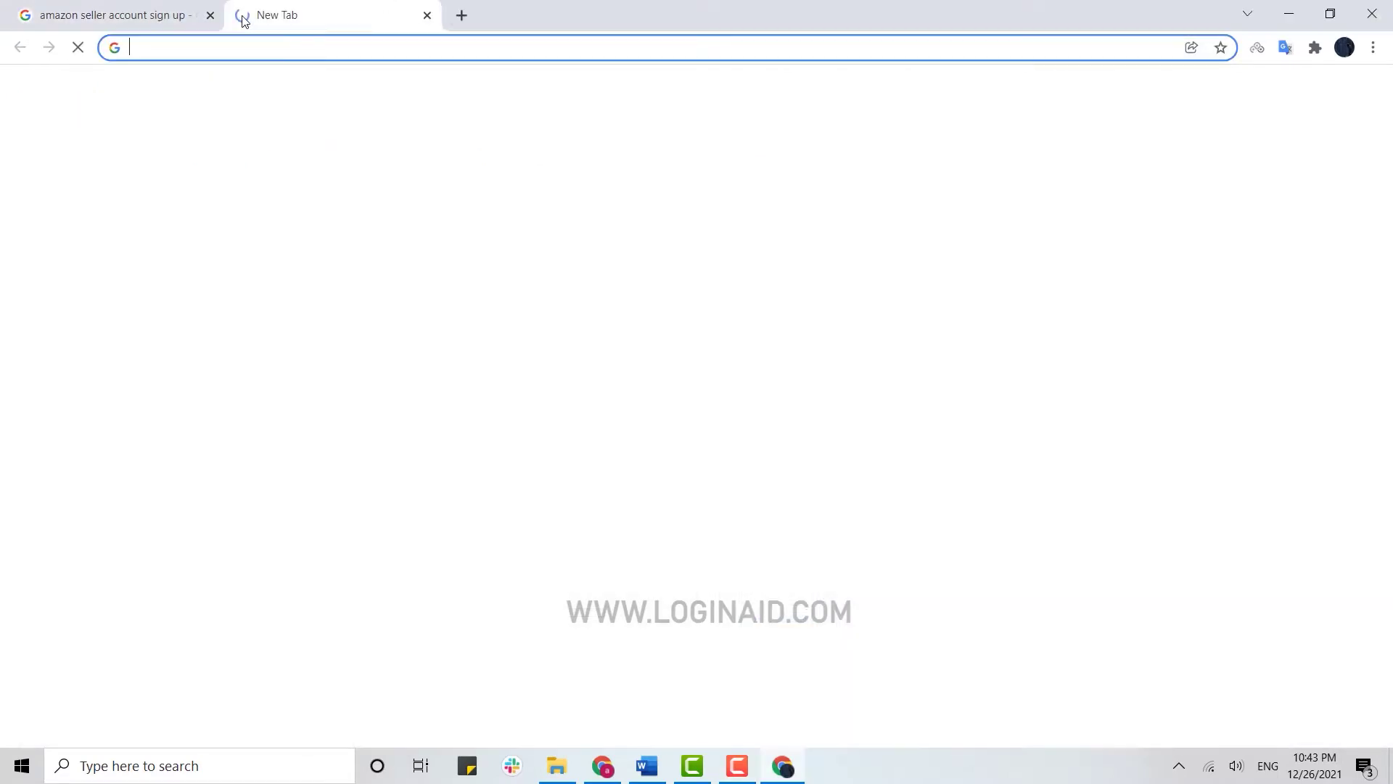
left_click(226, 41)
type("sell.aa")
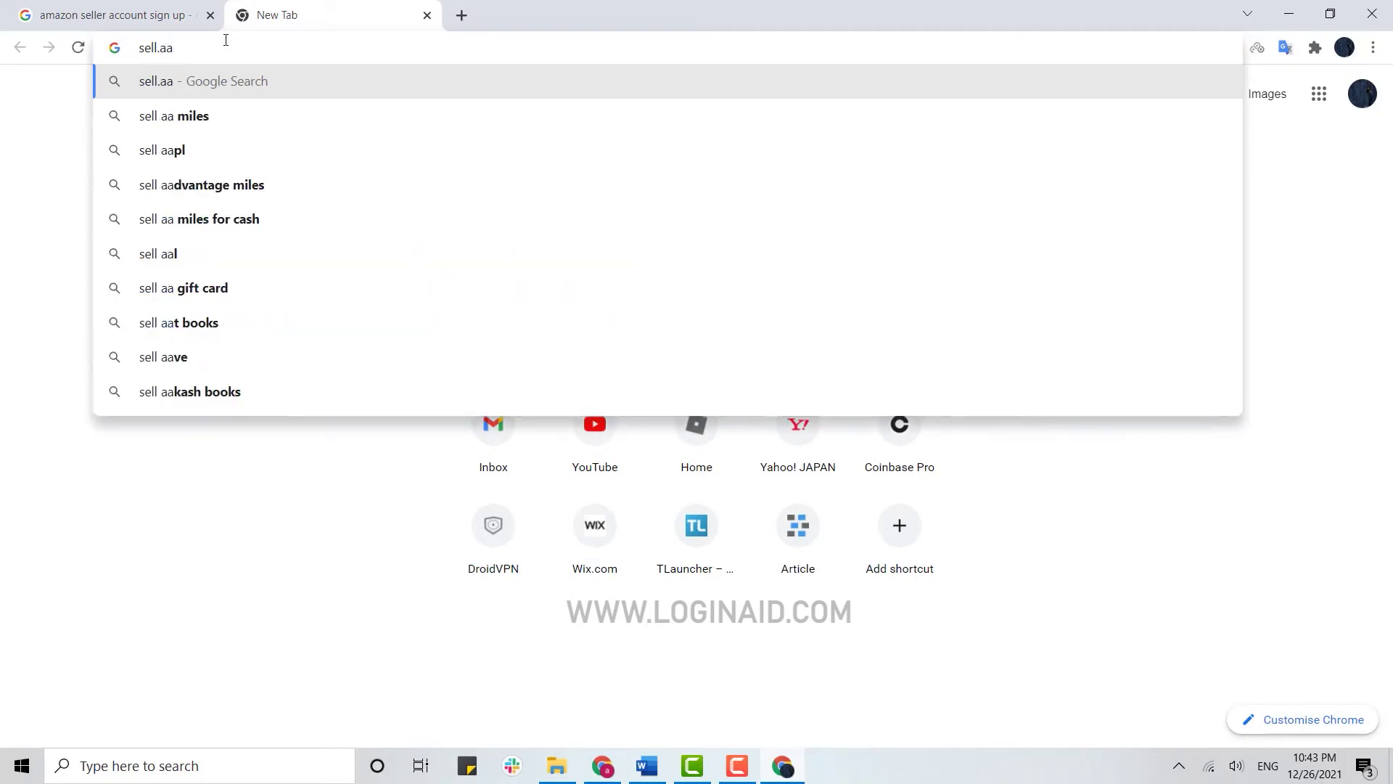
key("BackSpace")
type("mazon.com")
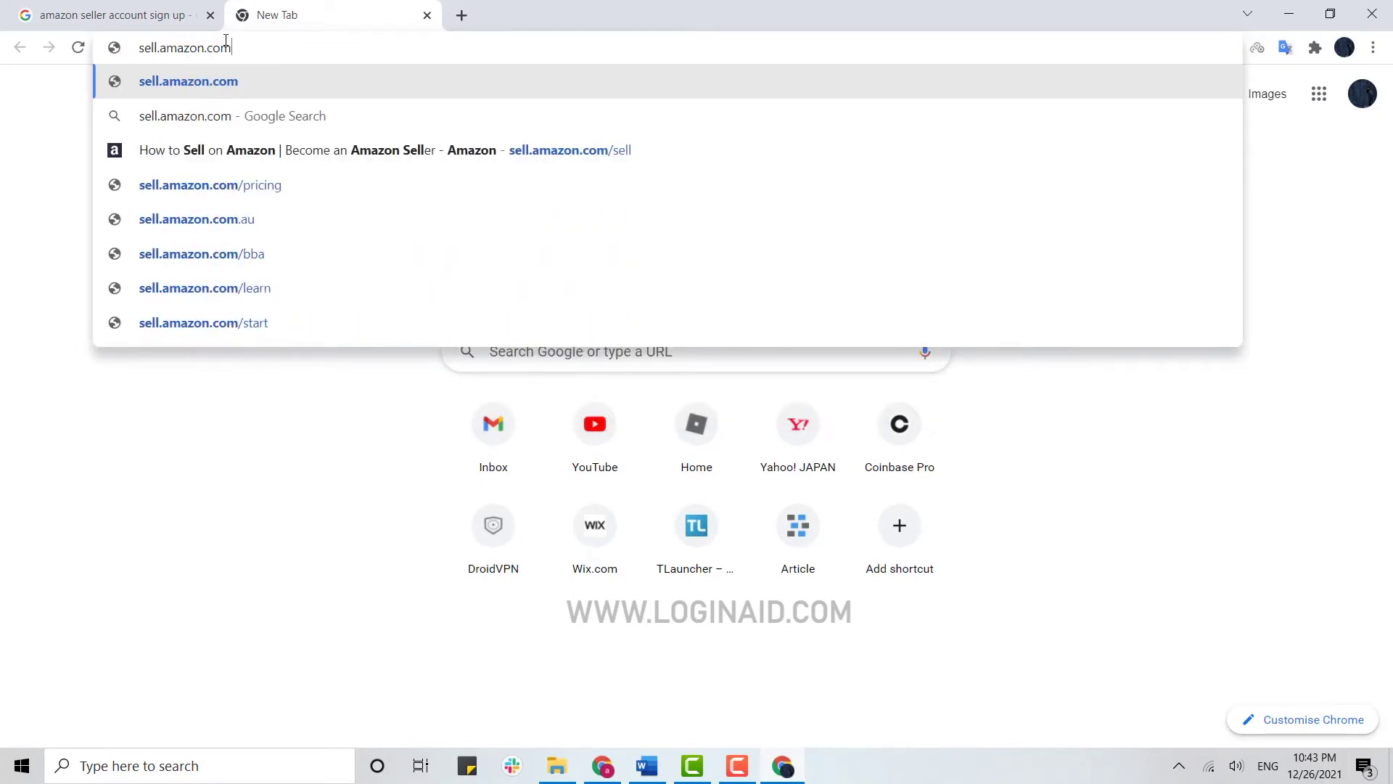
key("Return")
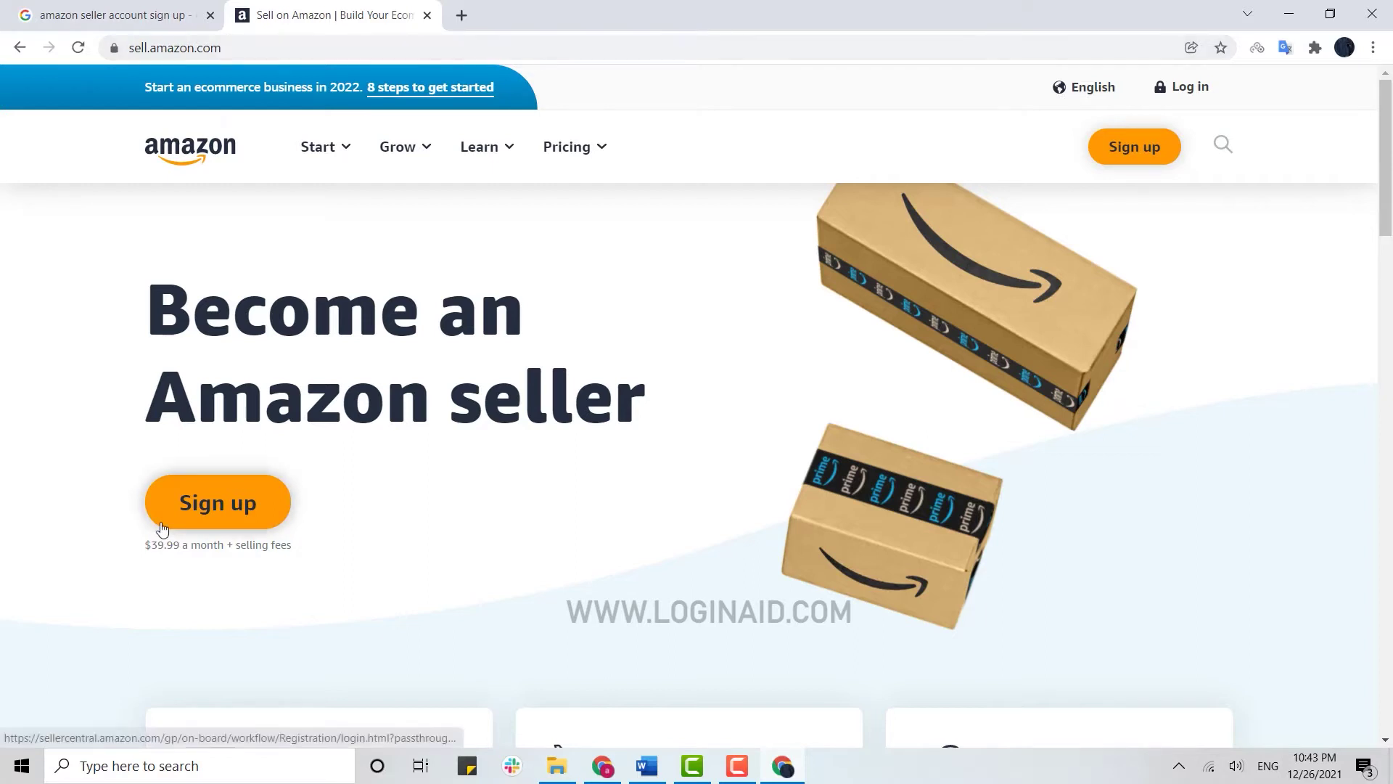
left_click(220, 524)
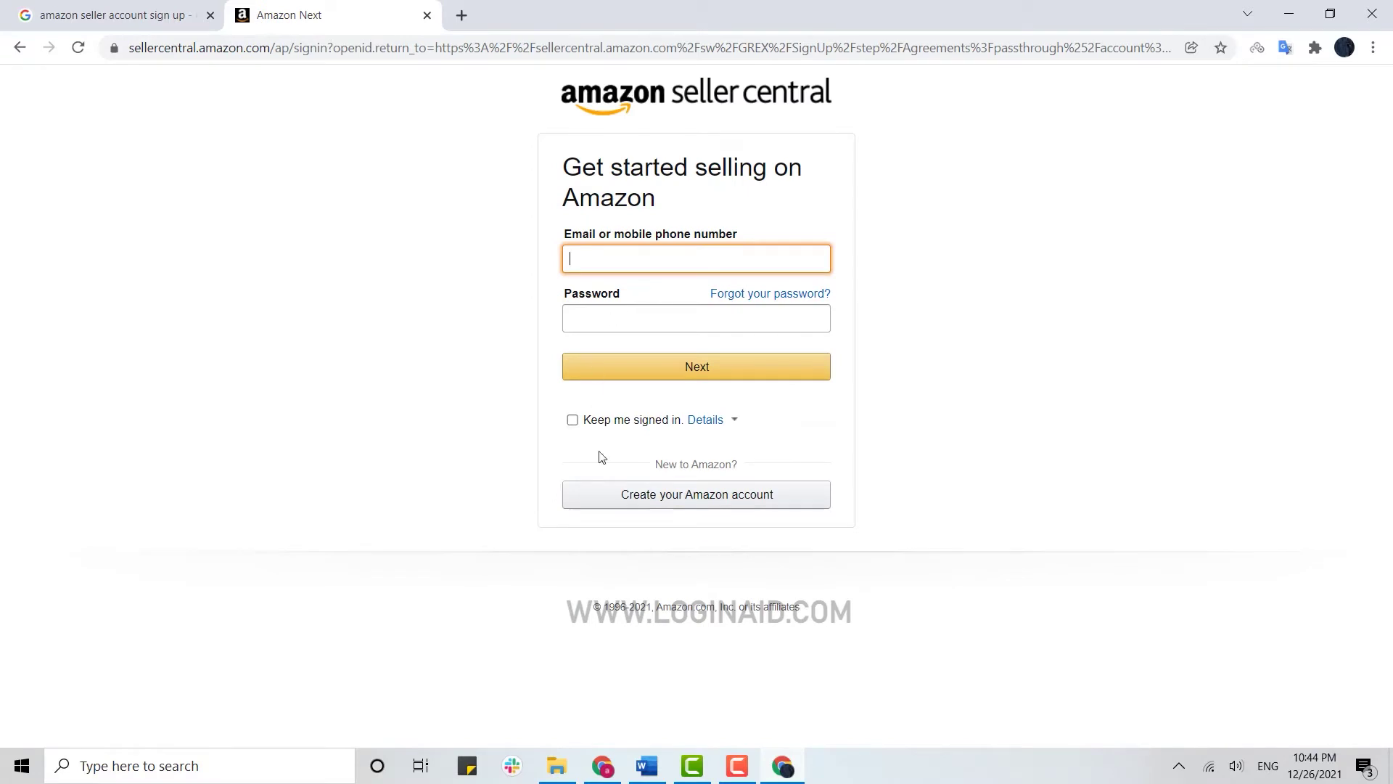
Begin a new Amazon account, entering the seller's name and the saved email address
left_click(676, 510)
left_click(599, 232)
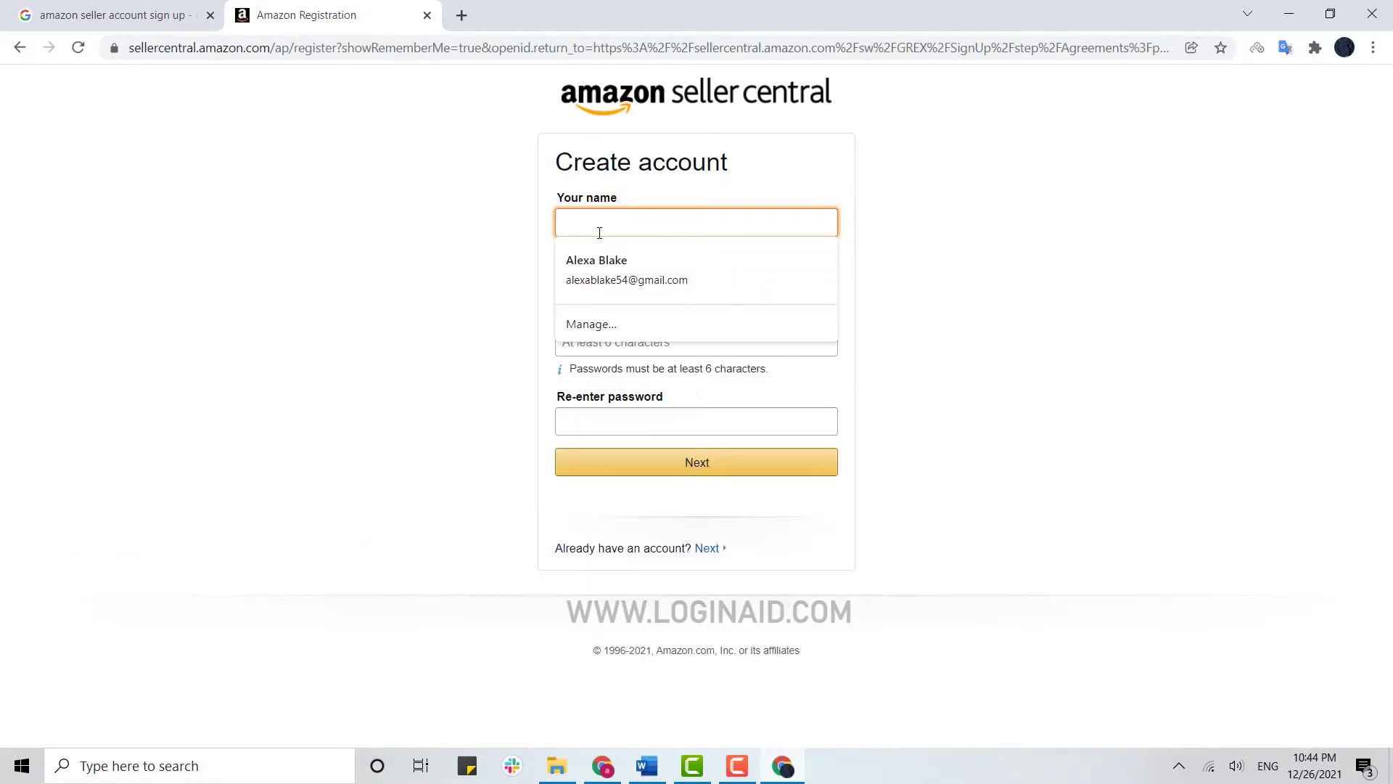
type("Alexa")
left_click(644, 289)
left_click(620, 325)
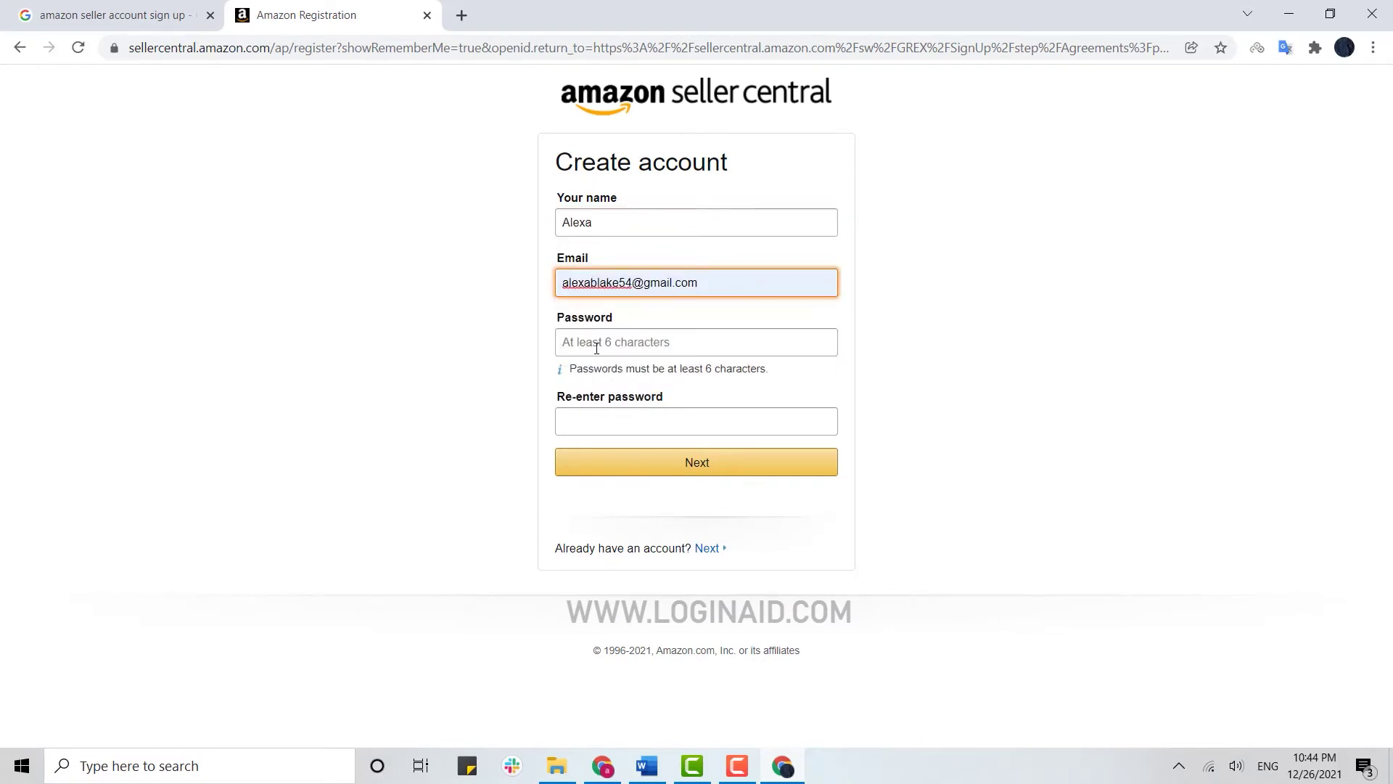
Set and confirm the account password, then submit the registration
left_click(597, 349)
type("******")
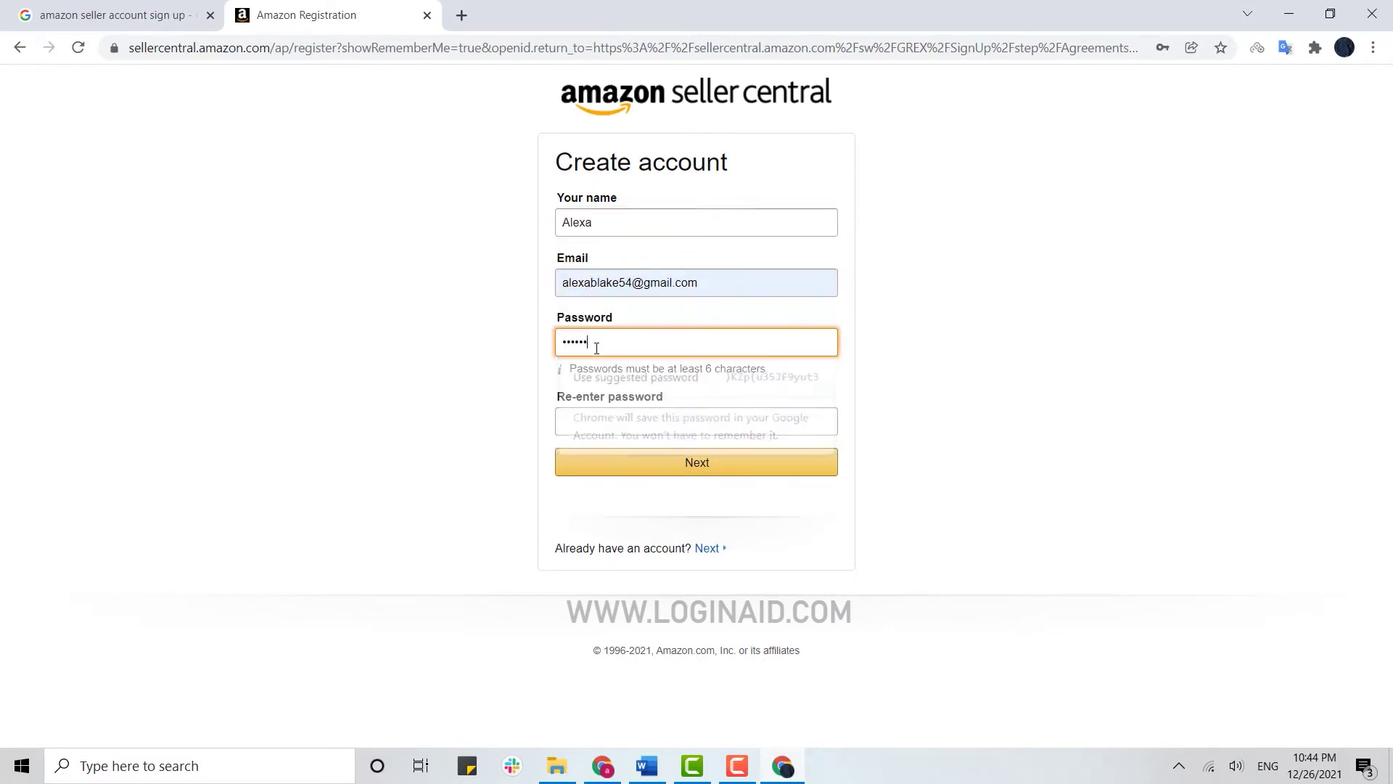
type("**")
left_click(596, 422)
type("******")
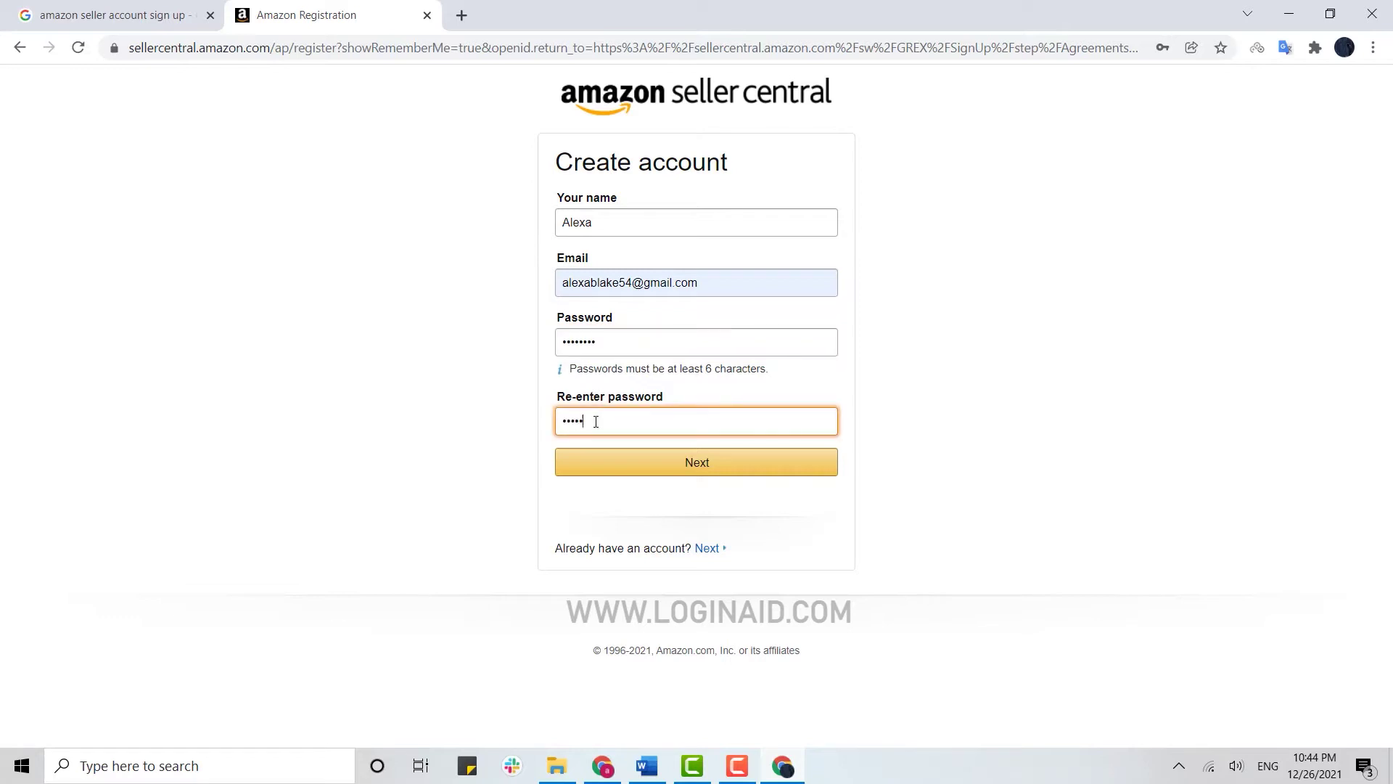
type("*")
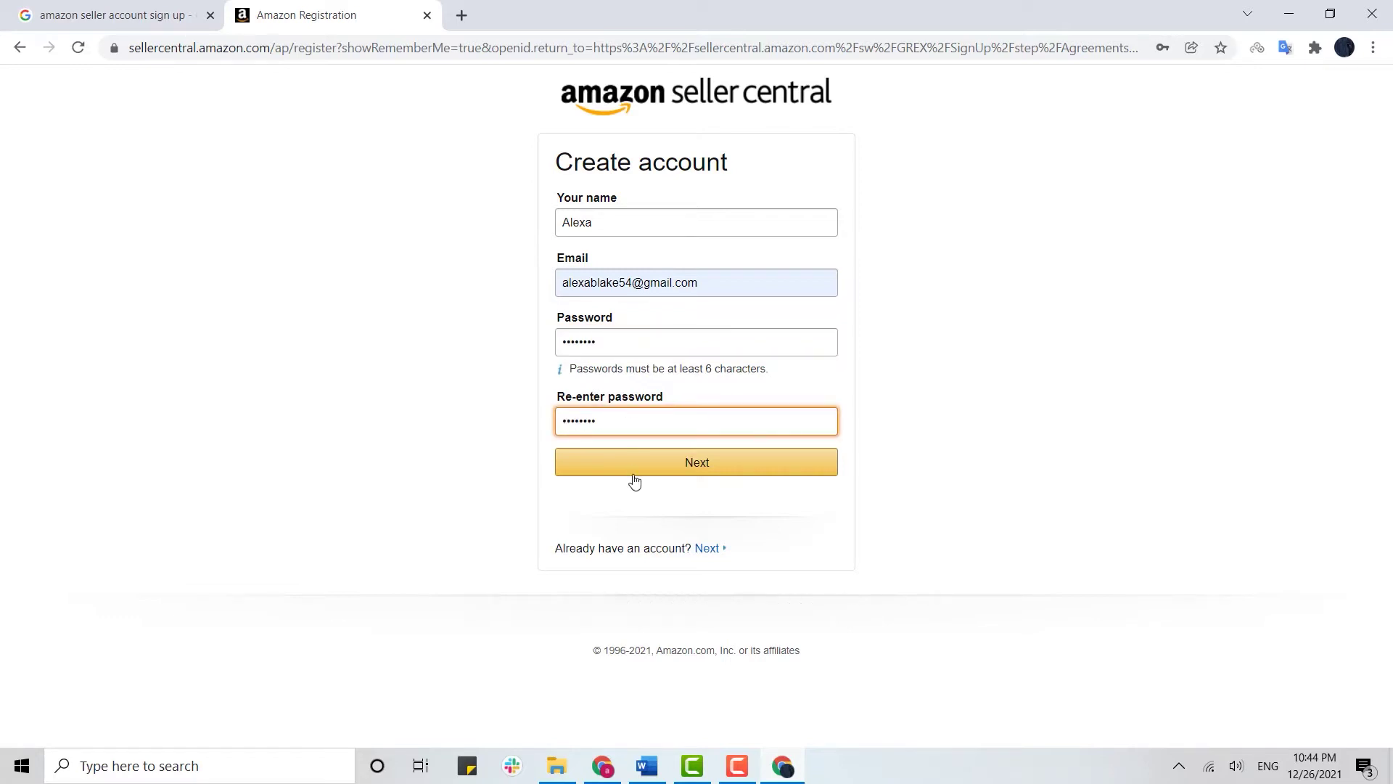
left_click(632, 469)
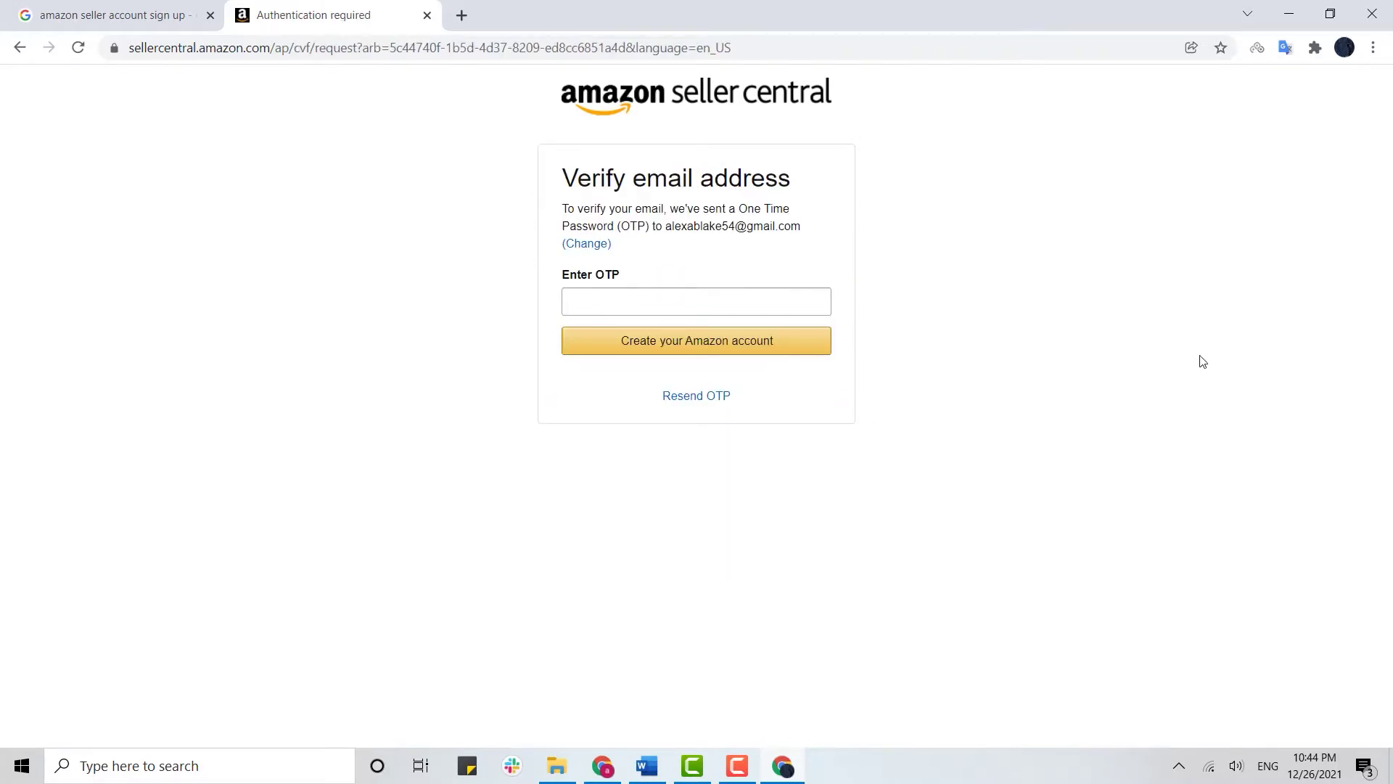
left_click(463, 15)
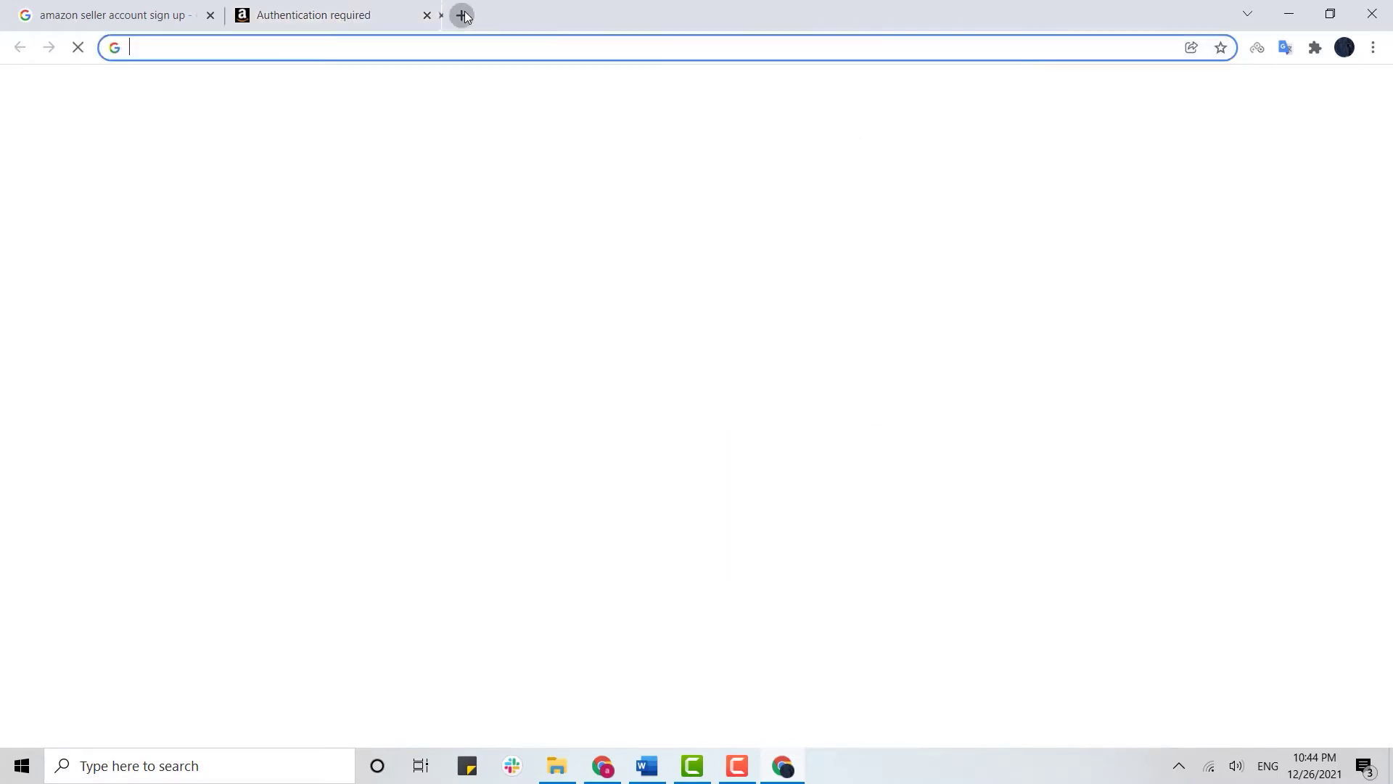
Copy the one-time code from Amazon's verification email in Gmail and return to Amazon
left_click(451, 49)
type("mail")
key("Return")
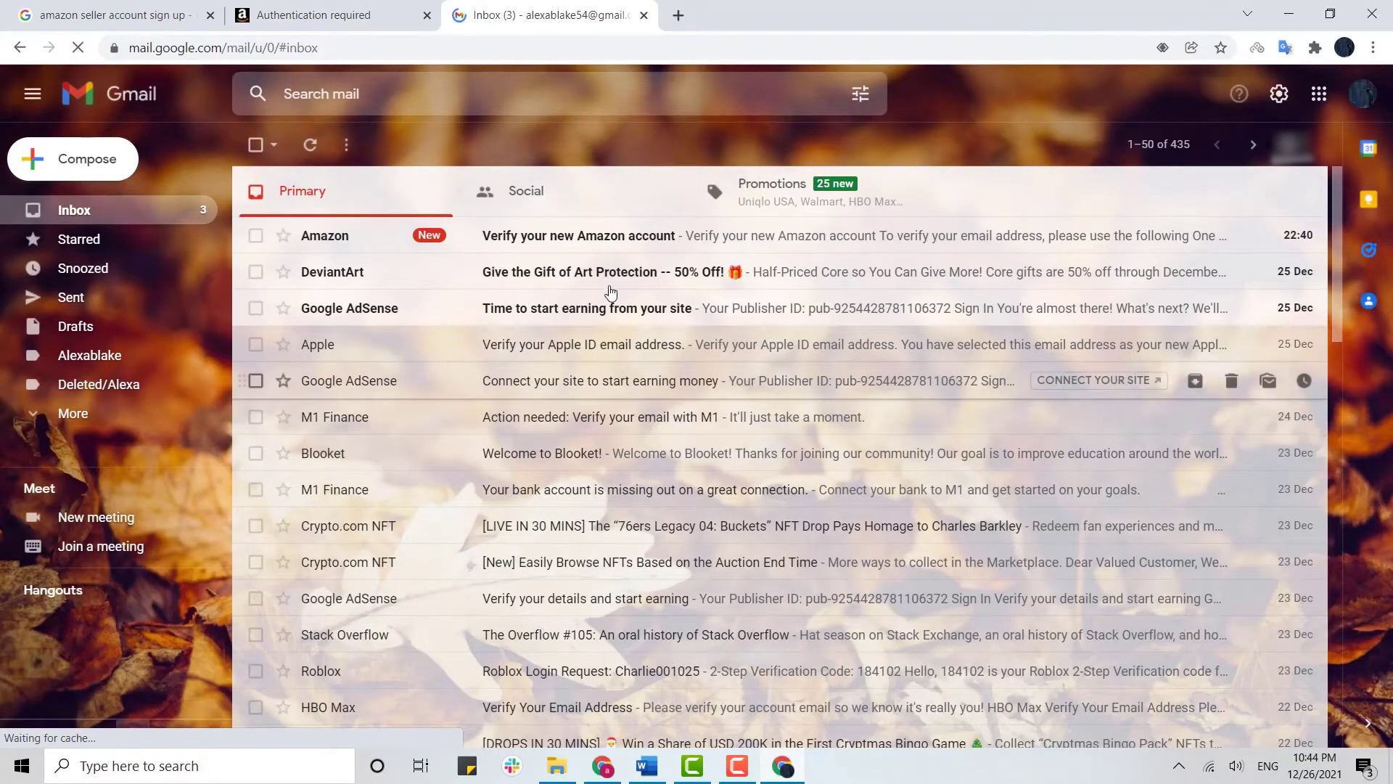
left_click(622, 238)
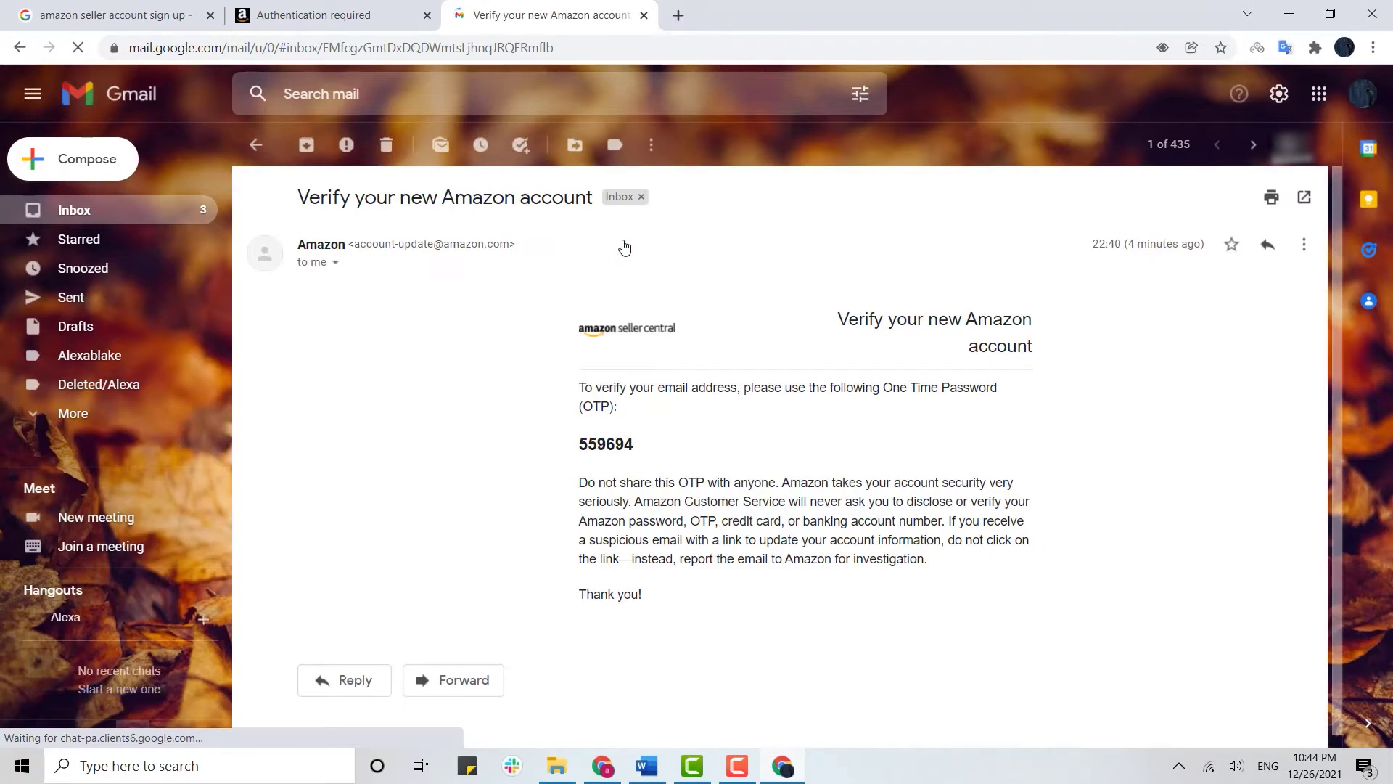
left_click_drag(636, 452, 585, 450)
key("ctrl+c")
left_click(639, 451)
left_click(370, 10)
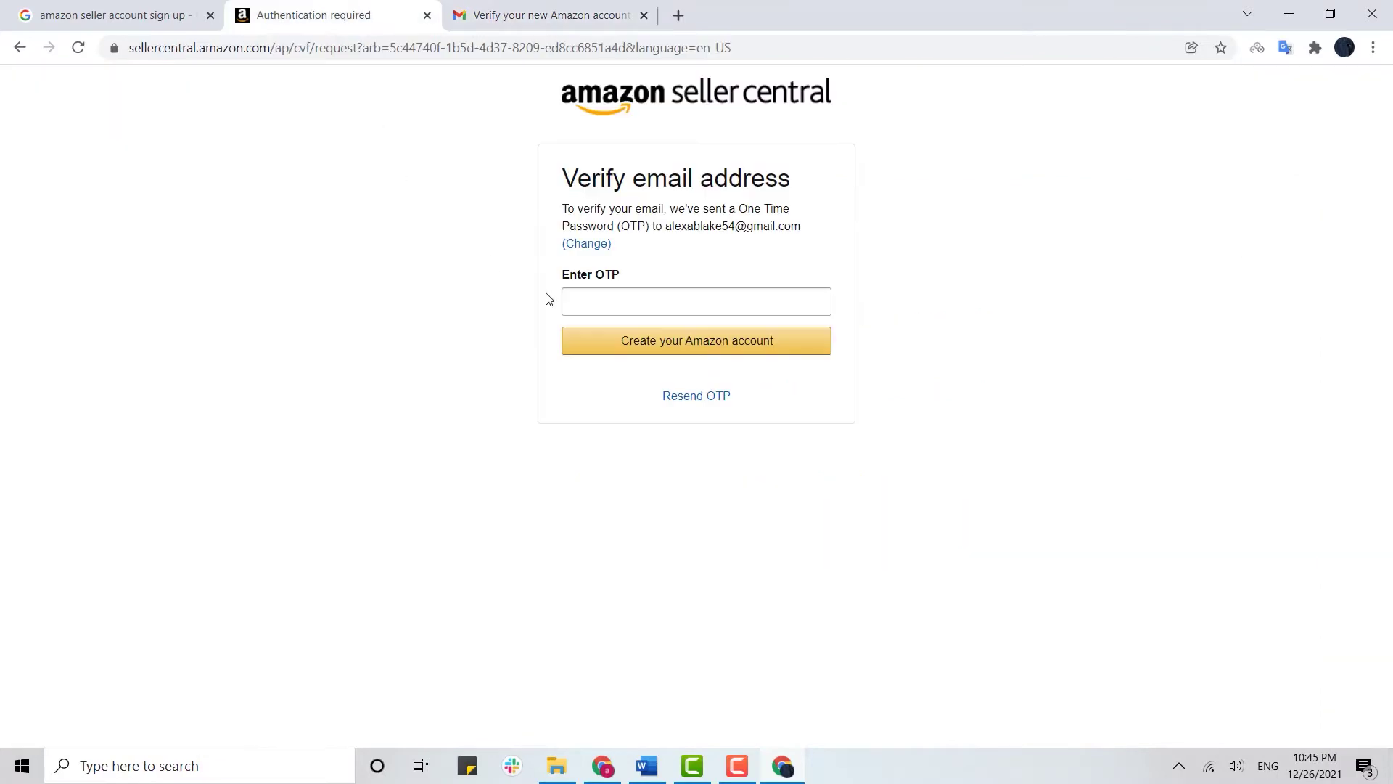
Paste the emailed one-time code into the OTP field and create the Amazon account
right_click(591, 296)
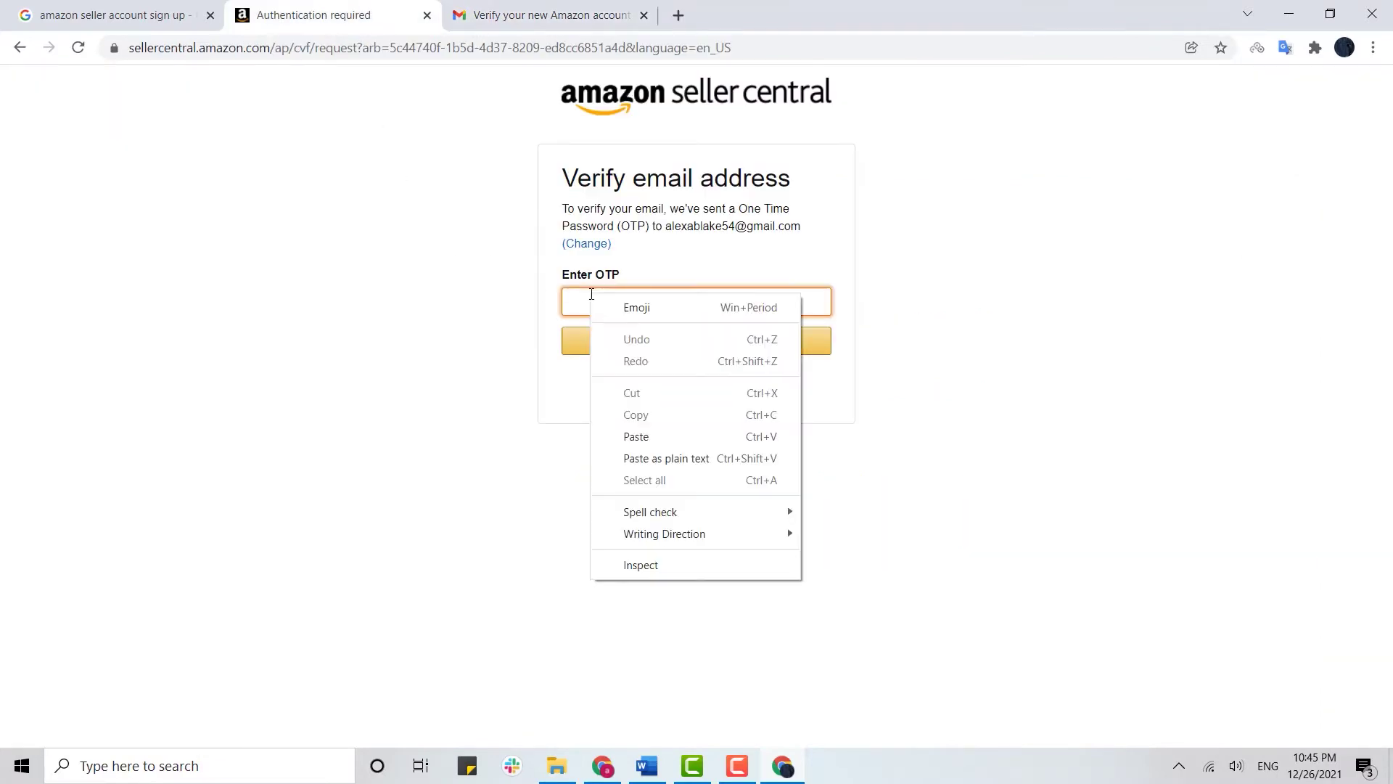
left_click(628, 435)
left_click(664, 352)
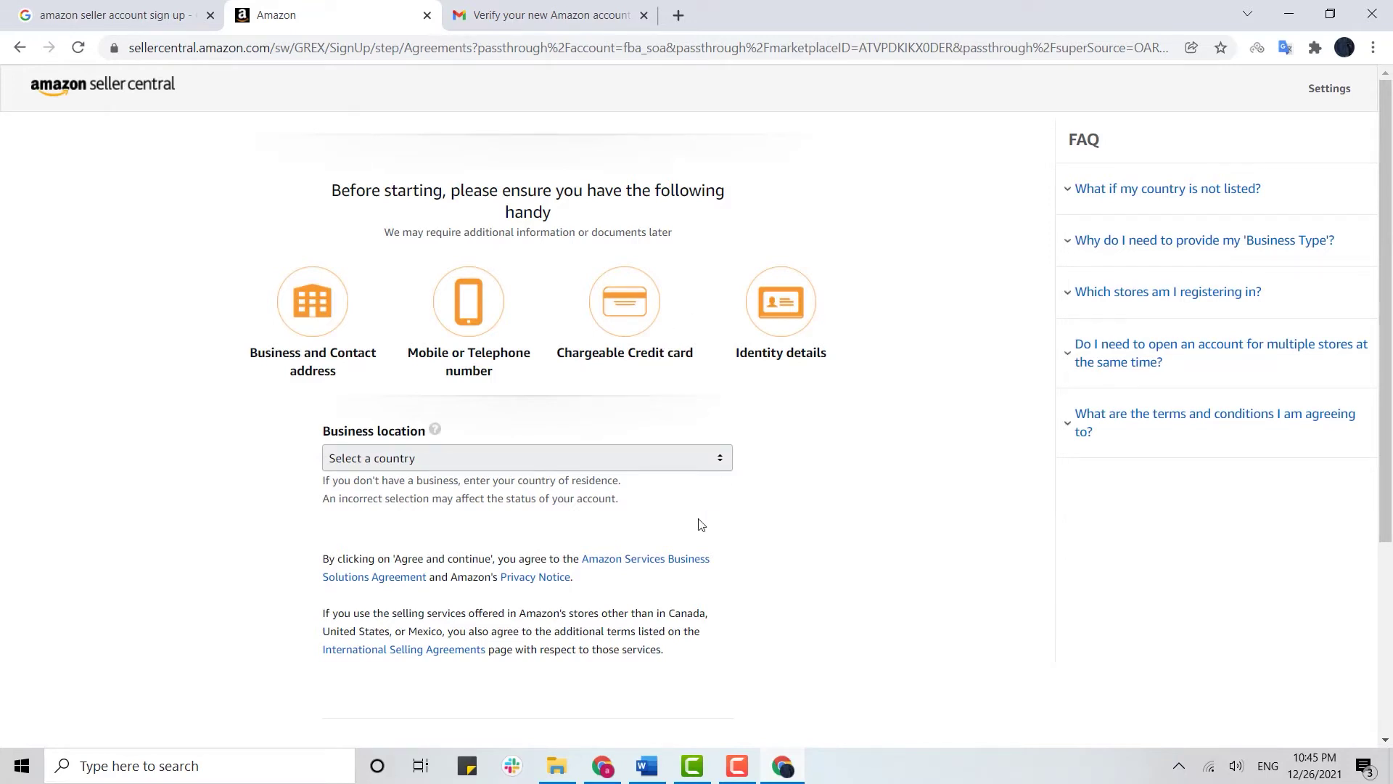
Choose the business location country, jumping to countries beginning with N
left_click(717, 464)
key("n")
key("Return")
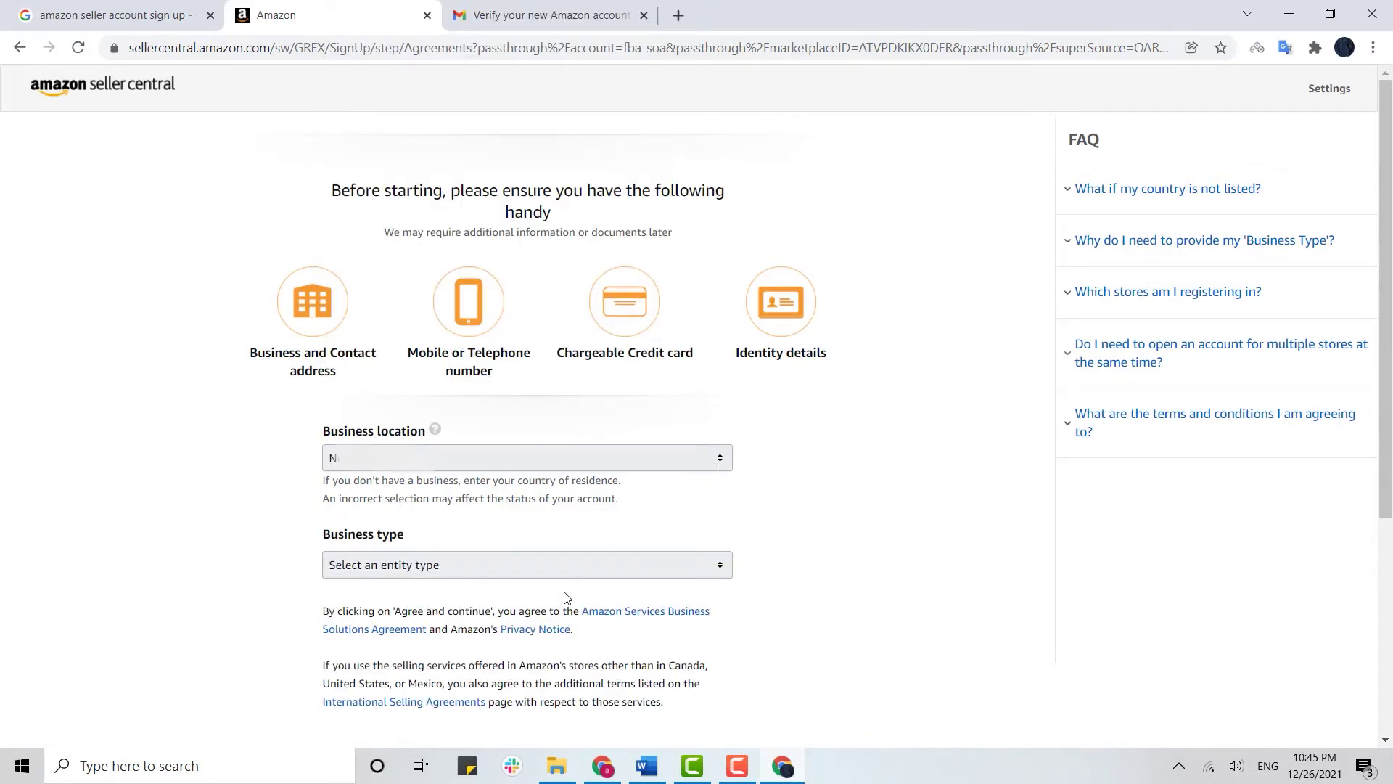
scroll(567, 597, "down", 2)
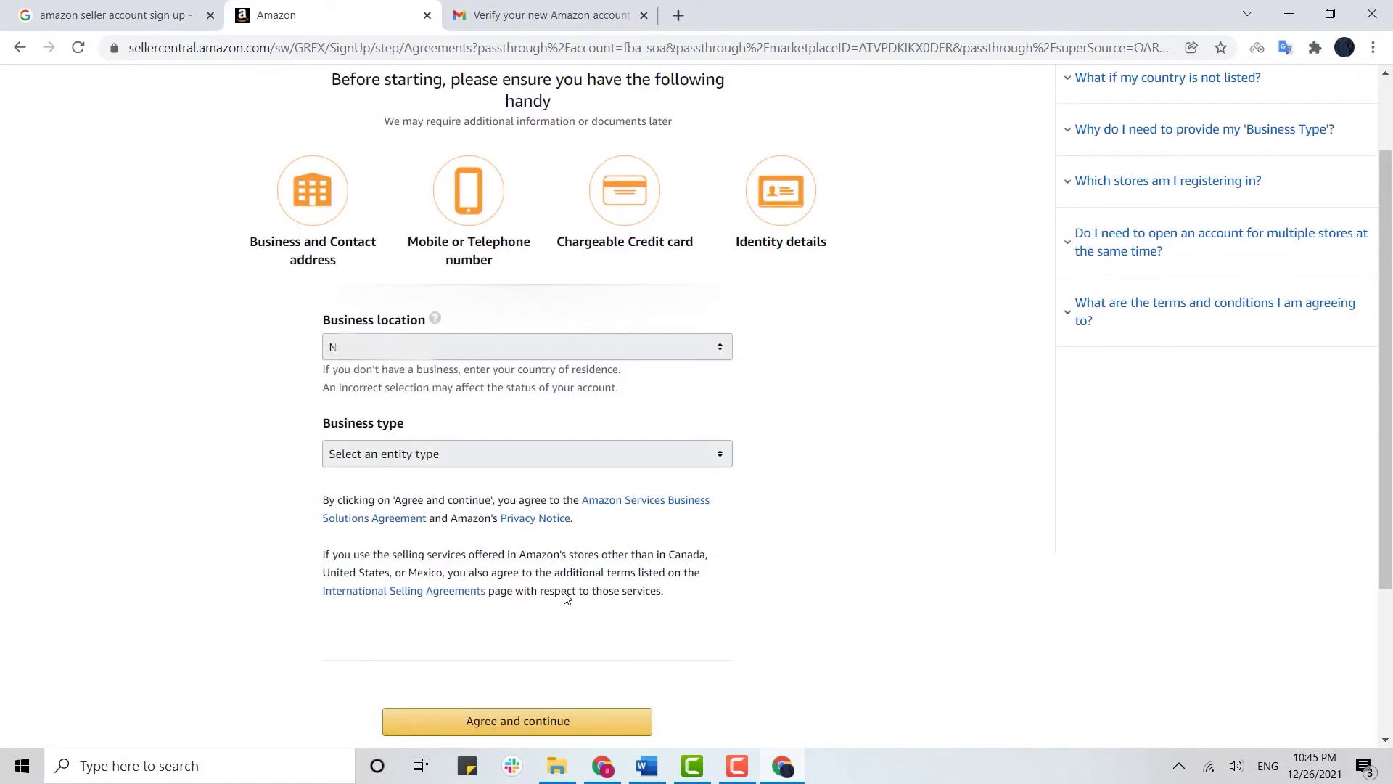
Set business type to 'None, I am an individual', autofill the name, and agree
left_click(652, 454)
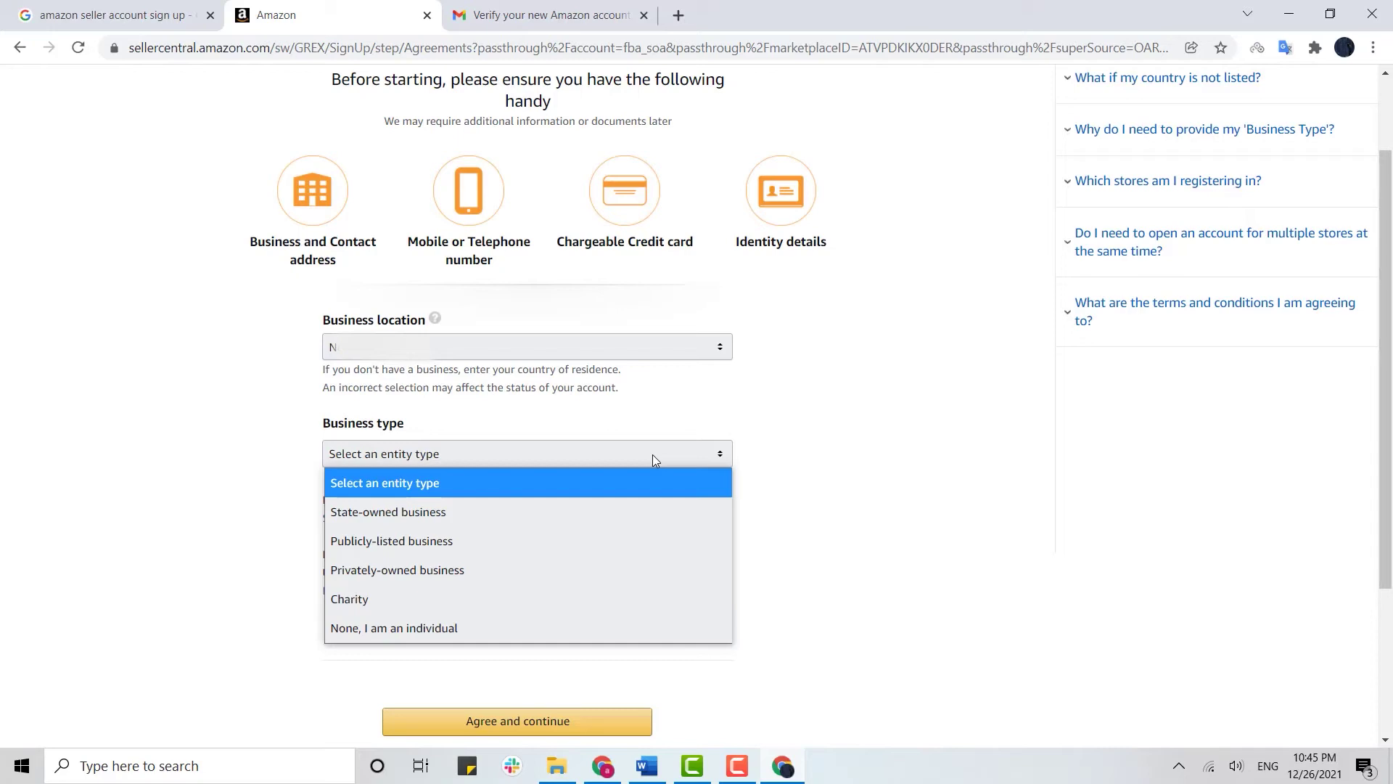
left_click(408, 633)
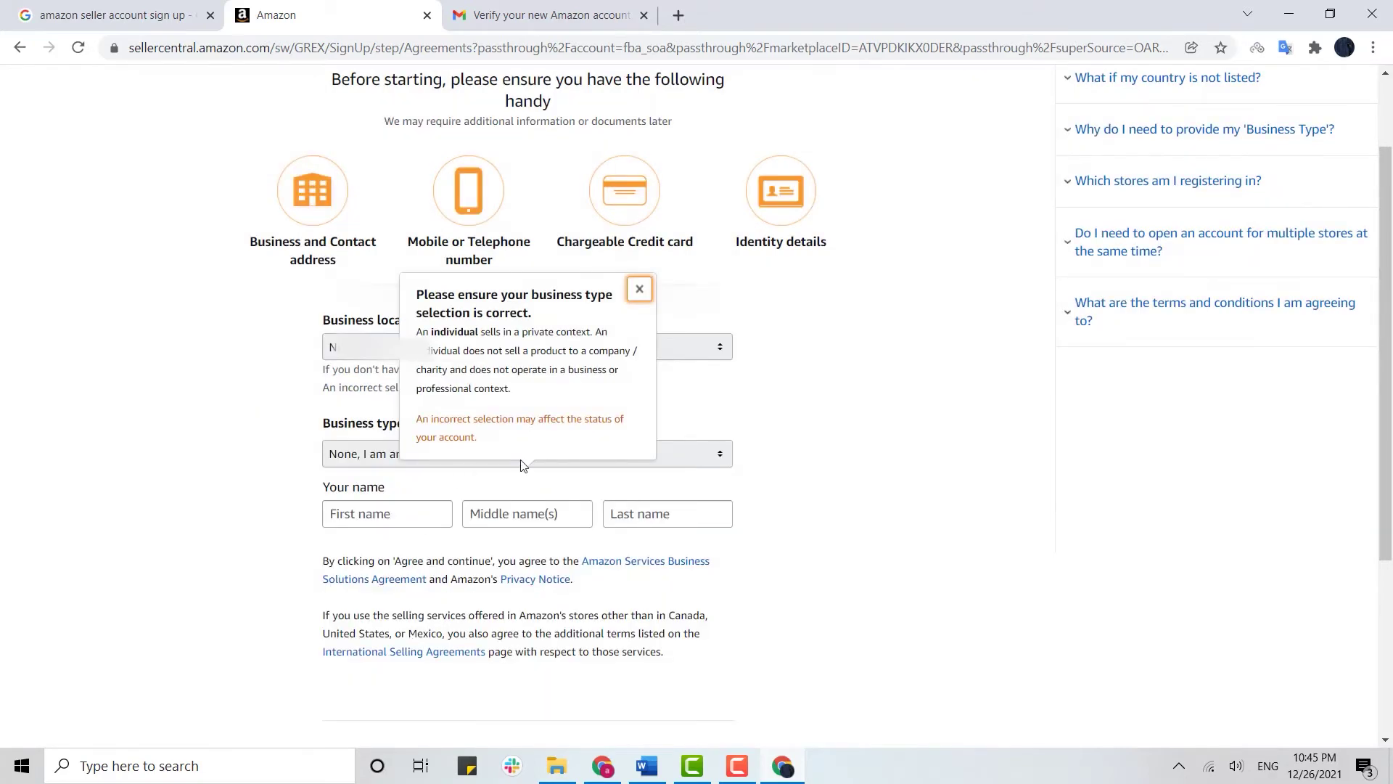
left_click(376, 516)
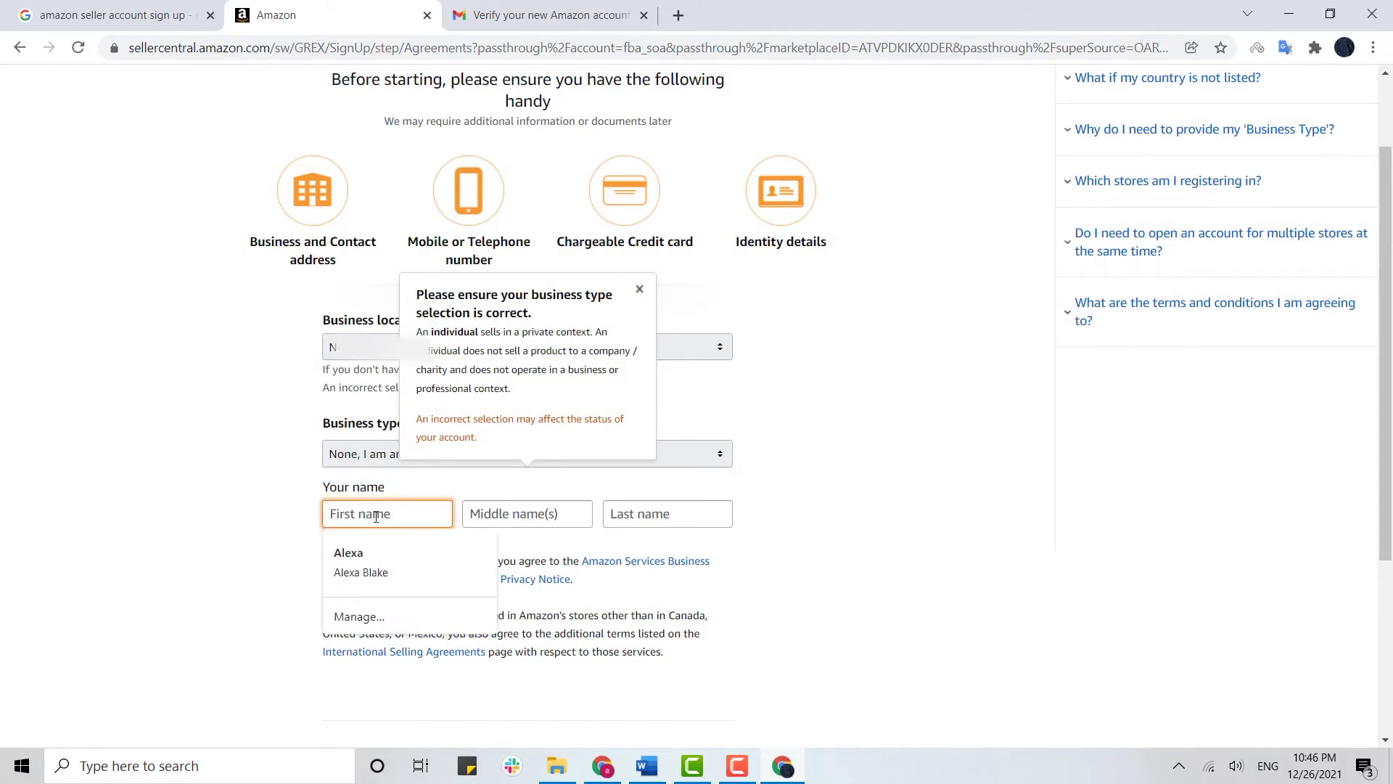
left_click(356, 562)
scroll(575, 481, "down", 4)
left_click(561, 498)
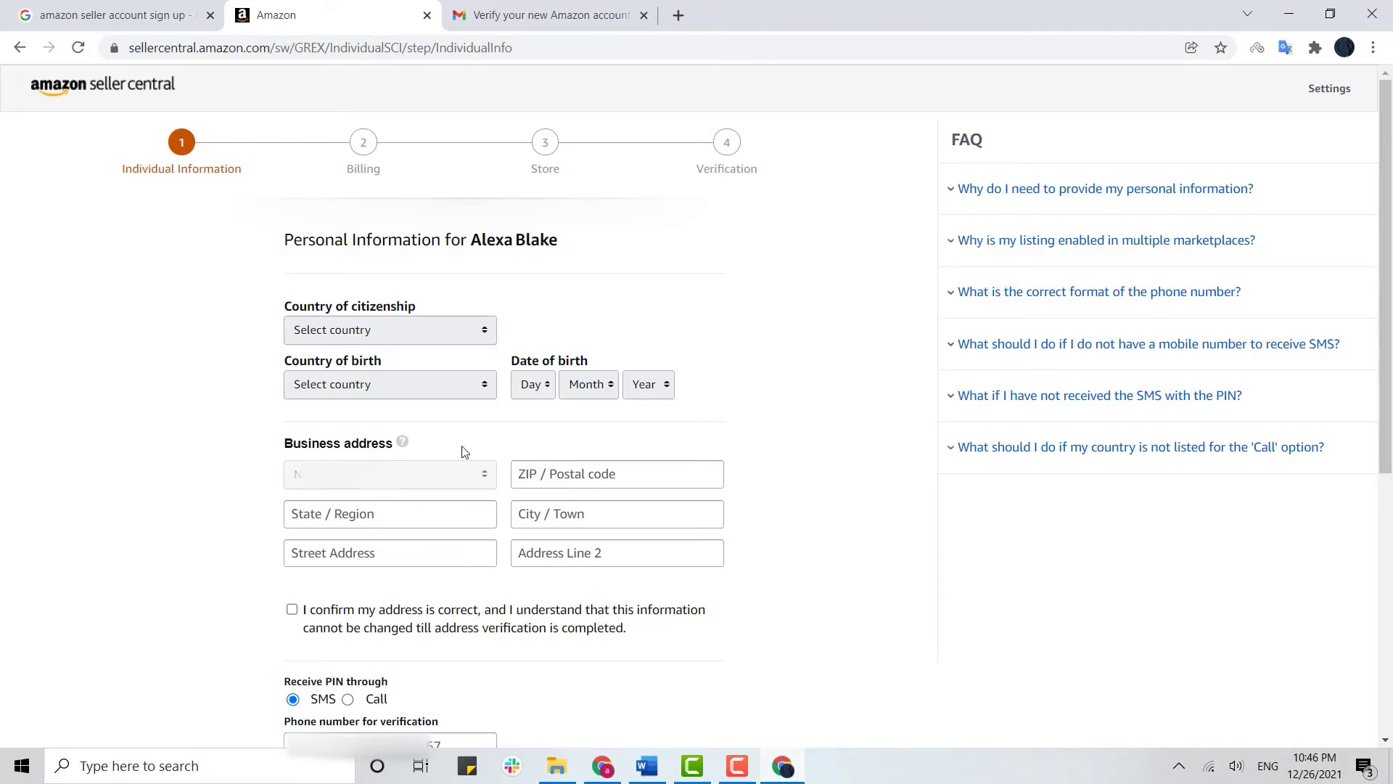
left_click(481, 334)
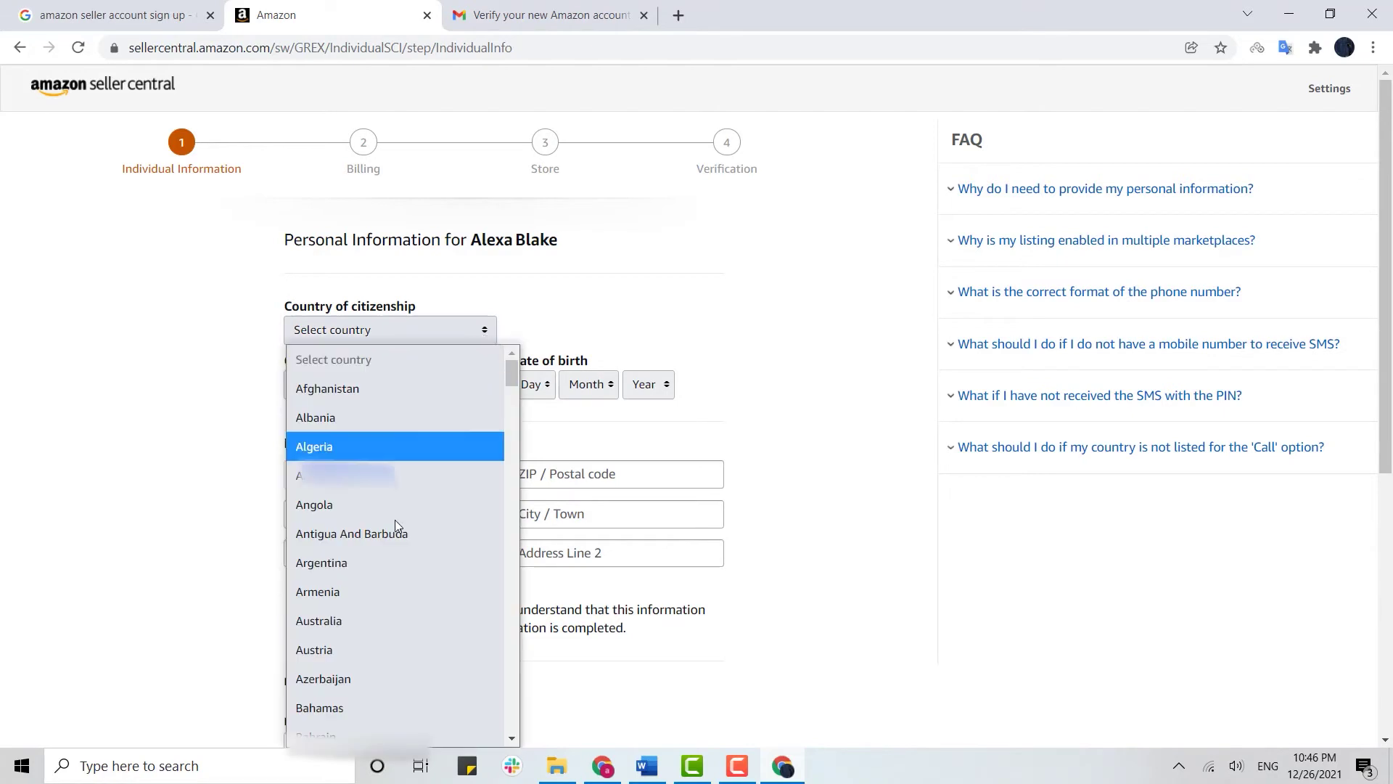
scroll(393, 523, "down", 20)
left_click(441, 404)
left_click(441, 399)
scroll(404, 227, "down", 20)
scroll(404, 223, "down", 5)
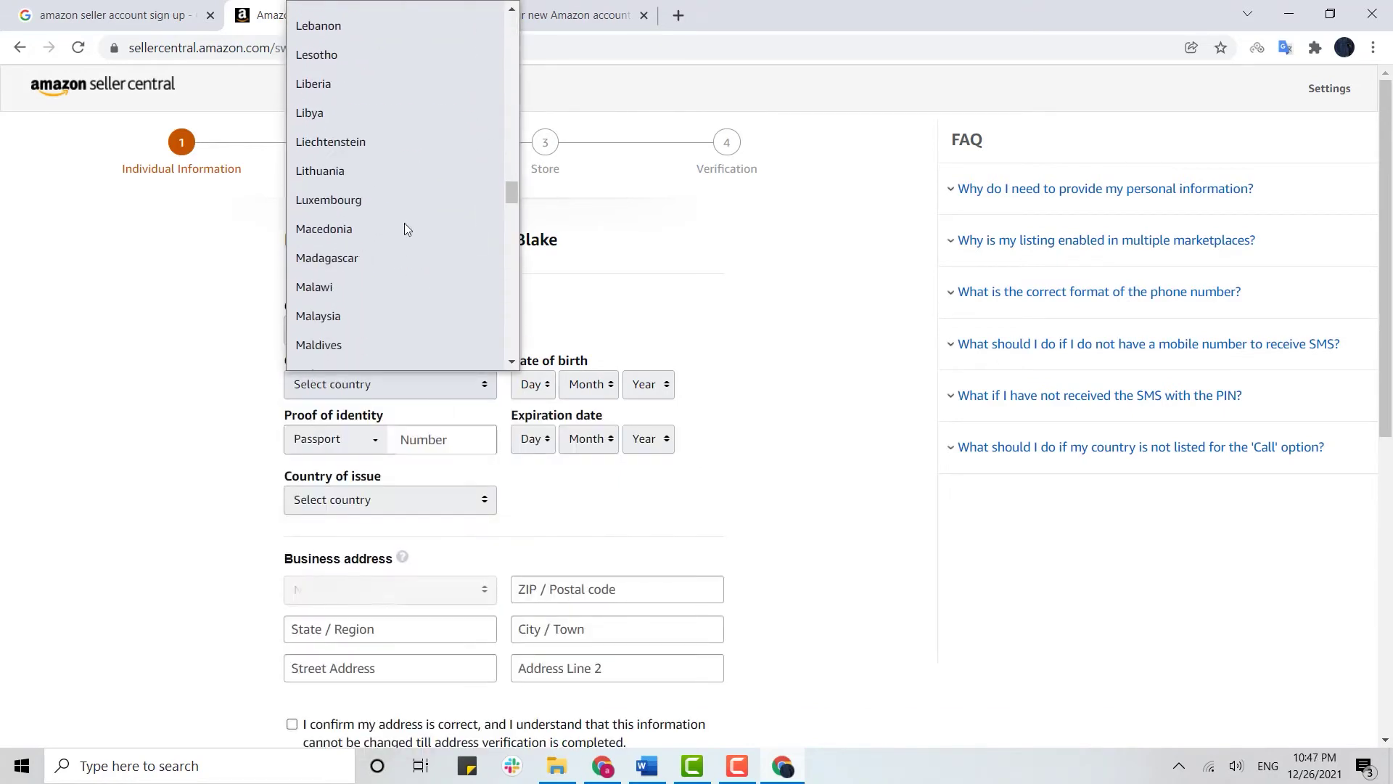
scroll(404, 224, "down", 3)
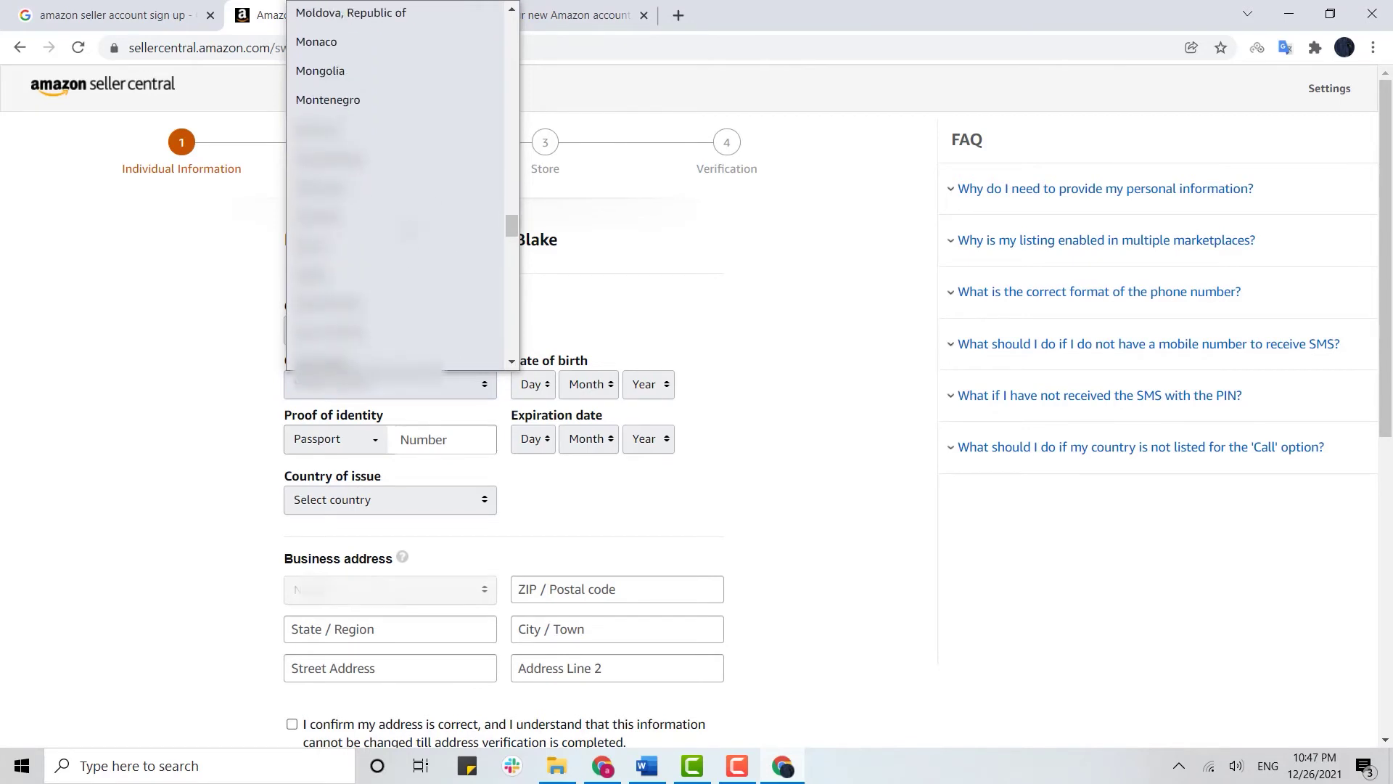
left_click(395, 305)
left_click(535, 393)
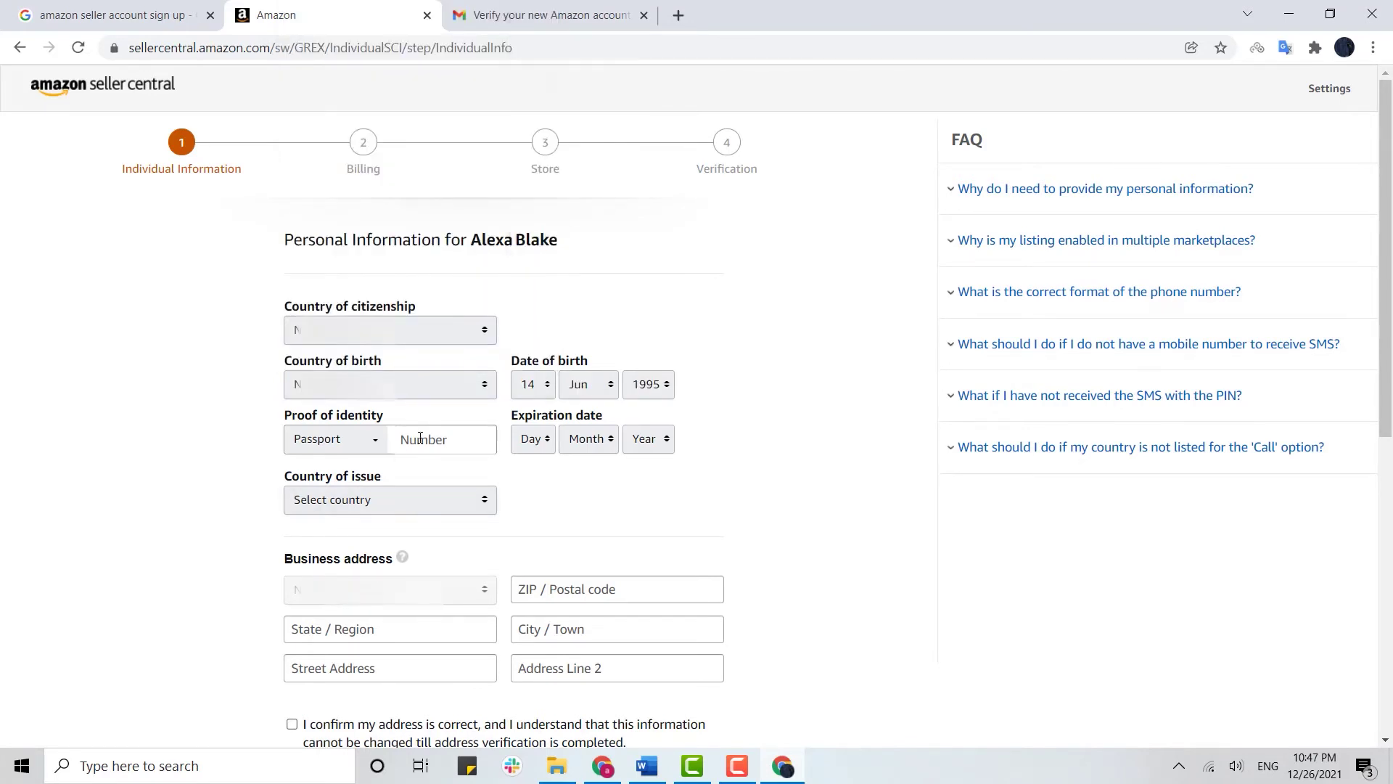
Enter the passport number, set expiry to 14 Sep 2023, and pick the issuing country
left_click(420, 438)
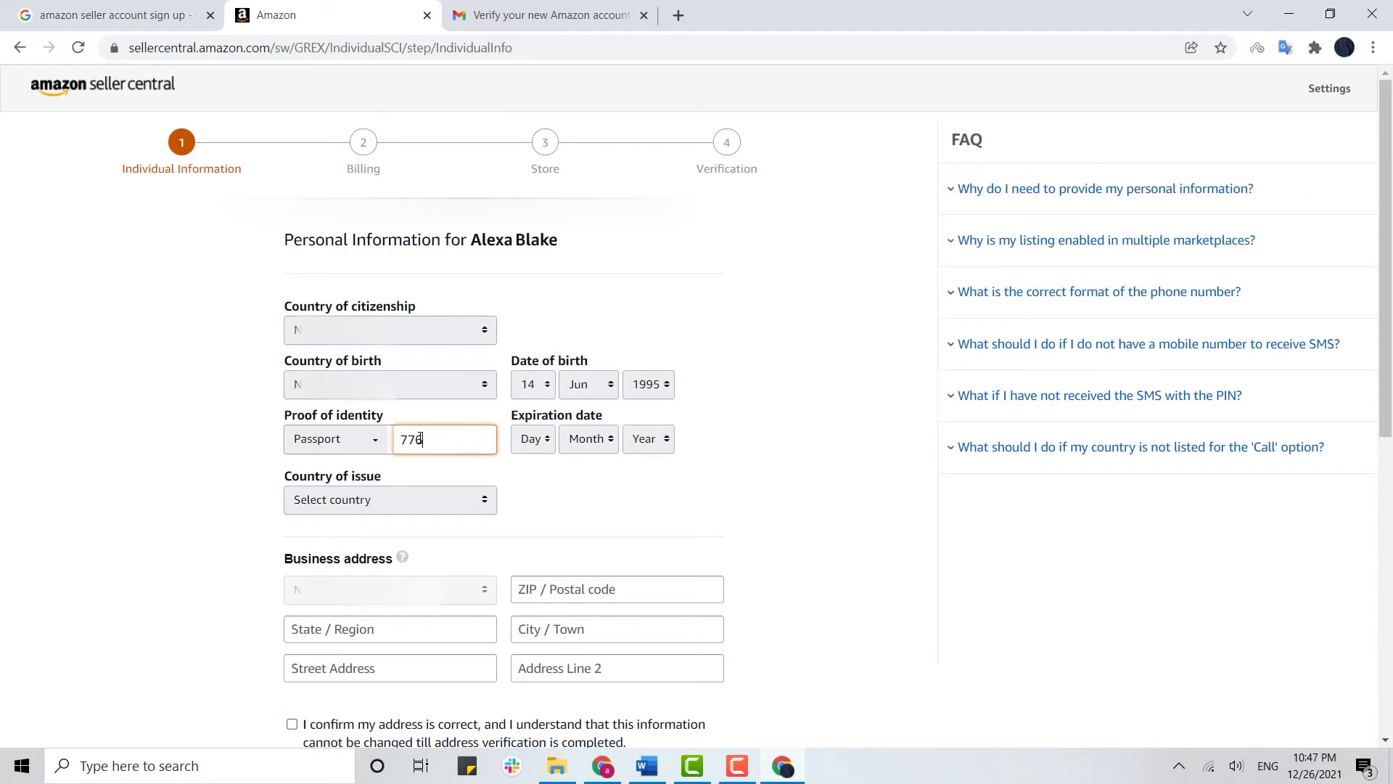
left_click(538, 438)
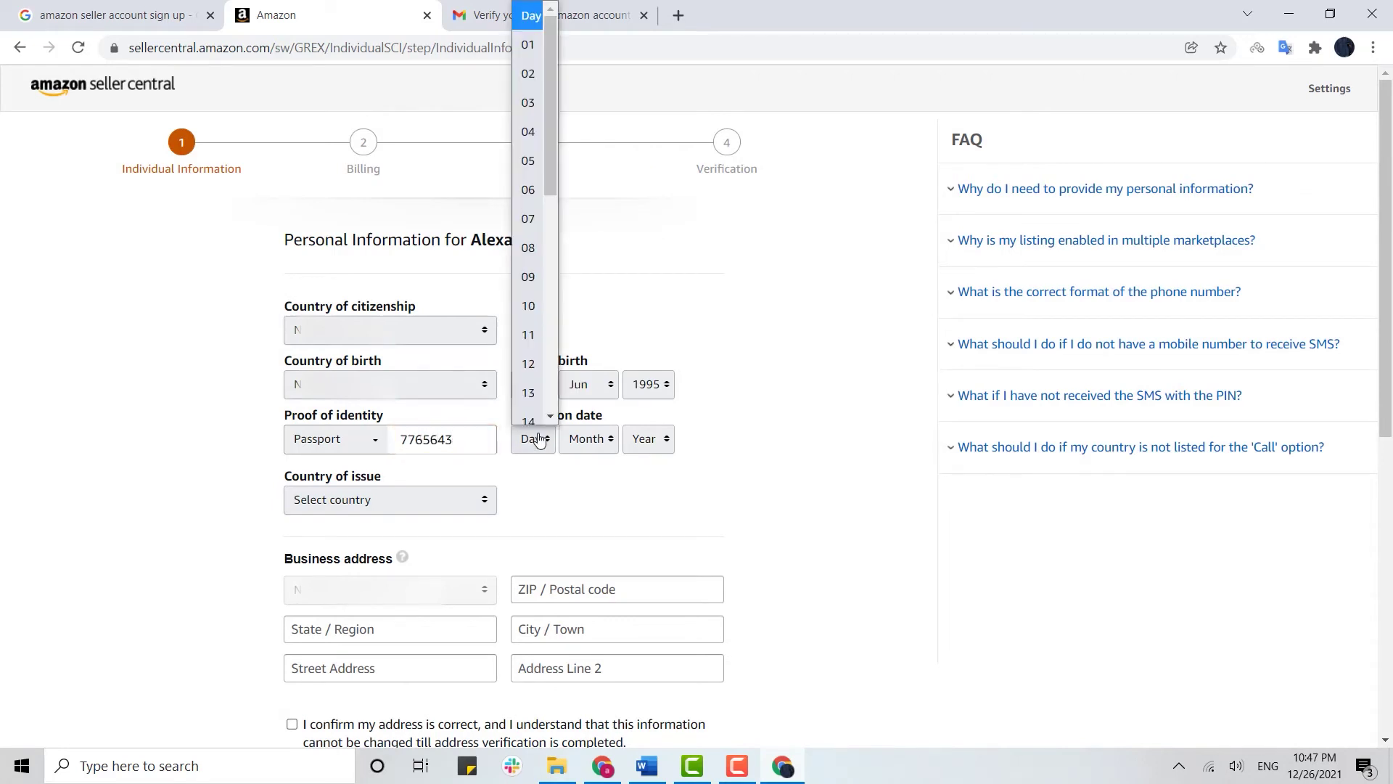
left_click(538, 418)
left_click(394, 500)
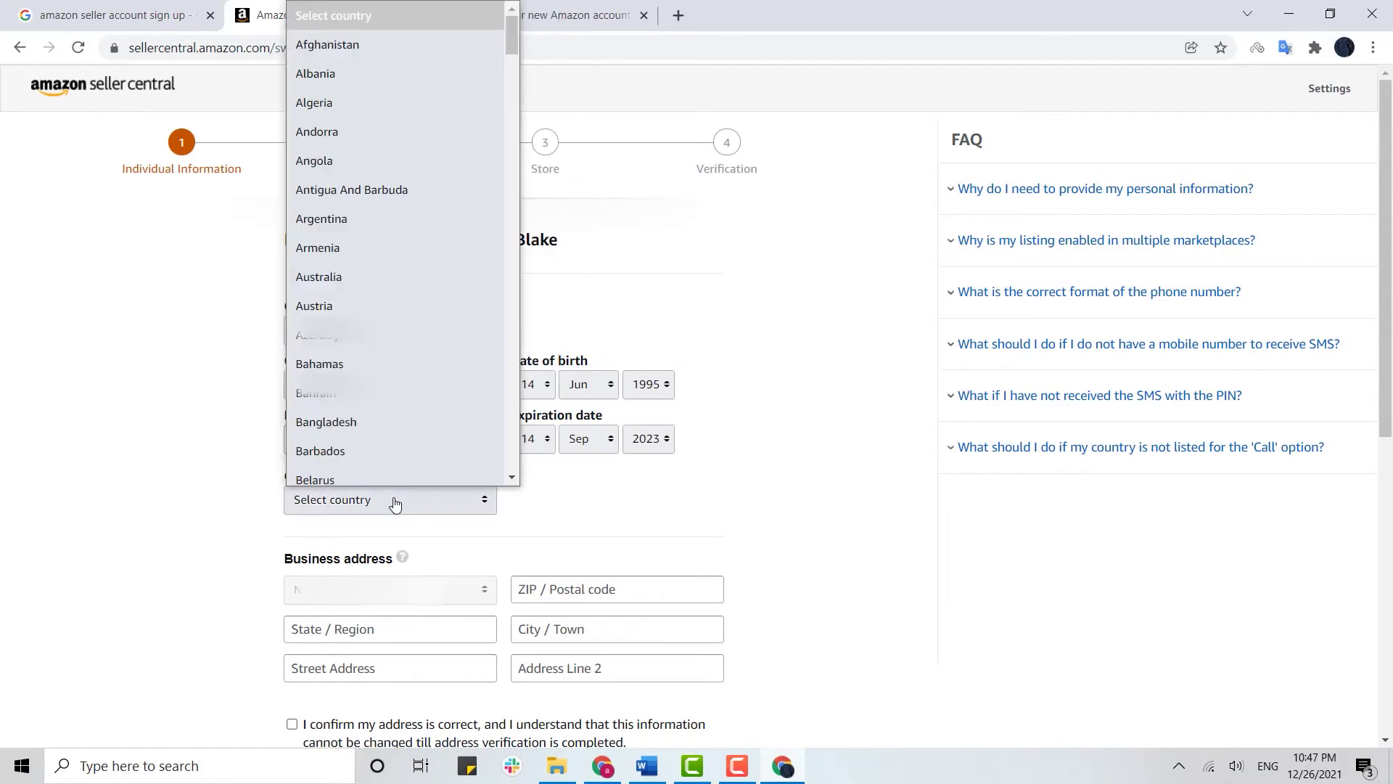
scroll(390, 443, "down", 20)
scroll(389, 438, "down", 10)
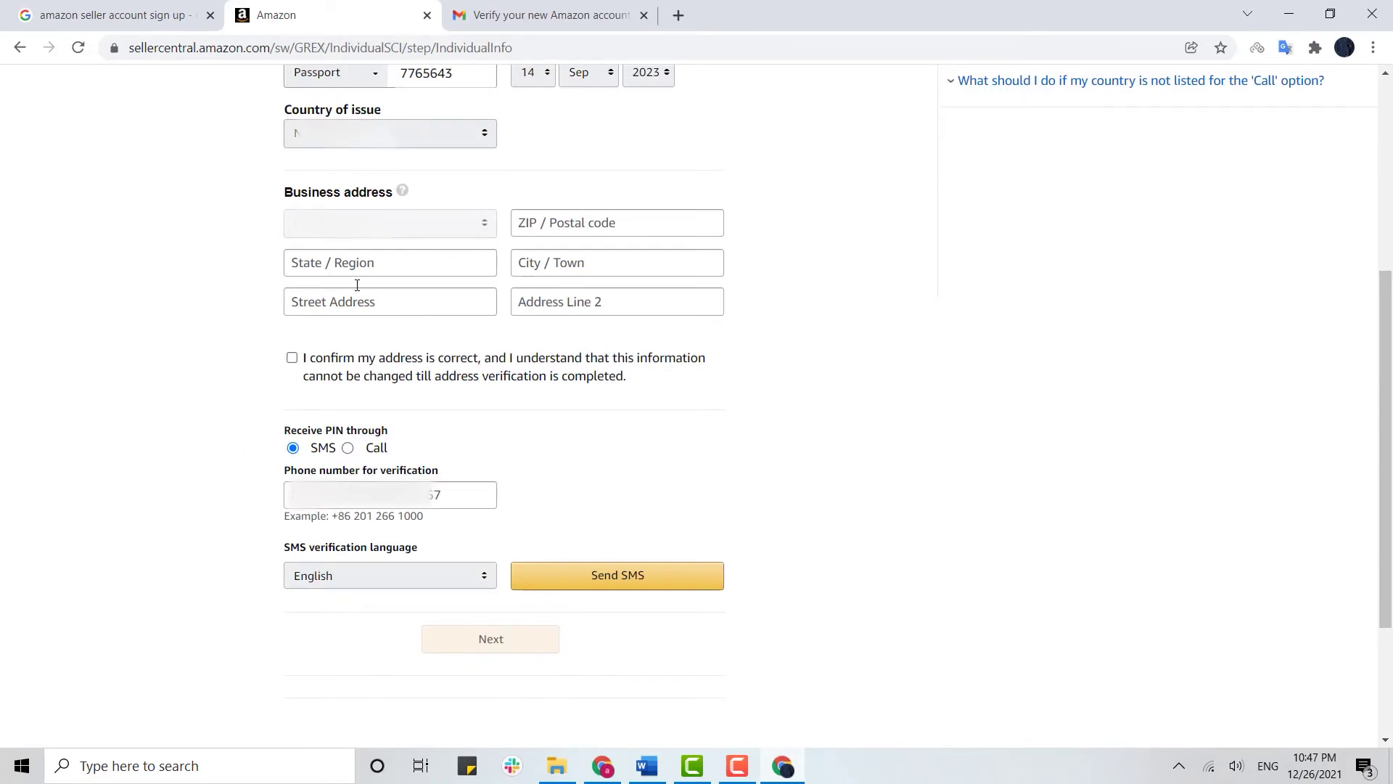
Autofill and confirm the business address, enter the phone number, and request an SMS PIN
left_click(537, 224)
left_click(580, 263)
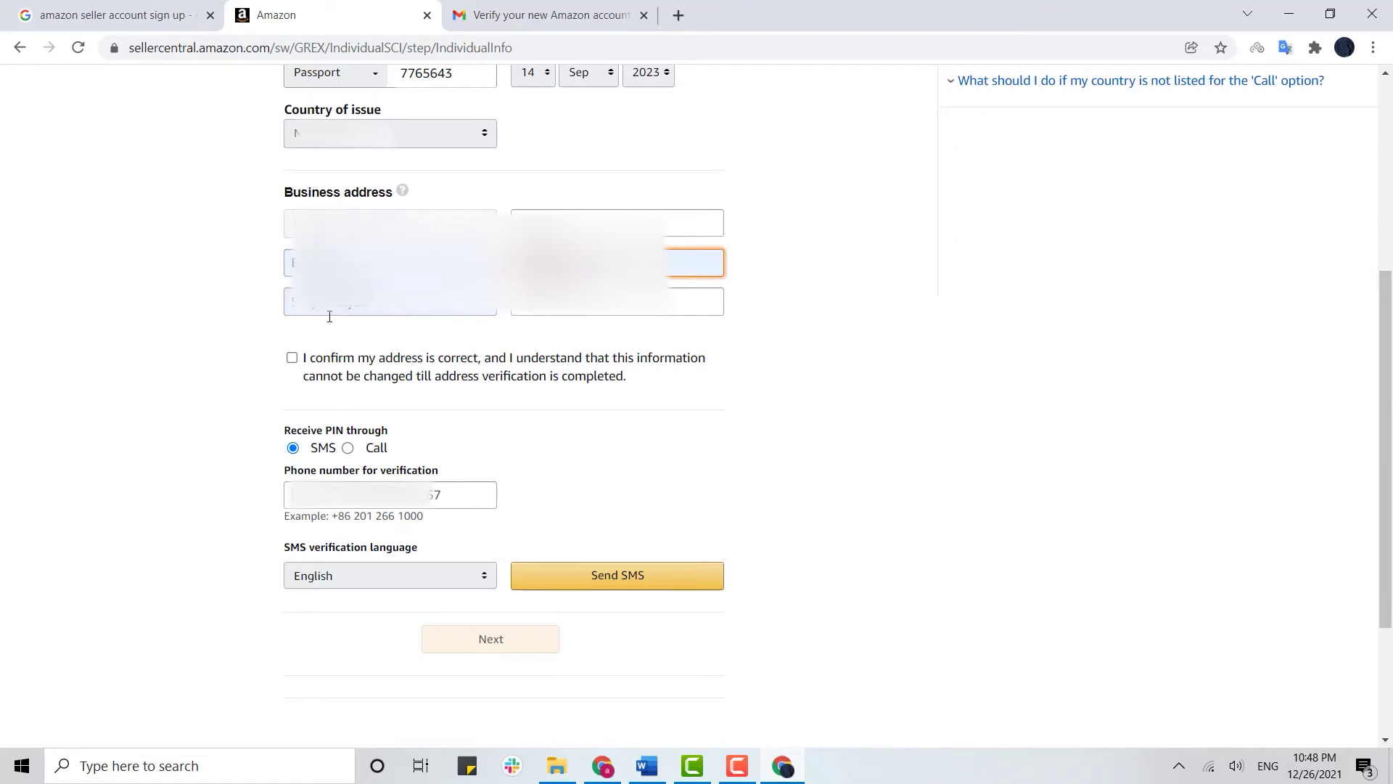
left_click(291, 358)
left_click(440, 491)
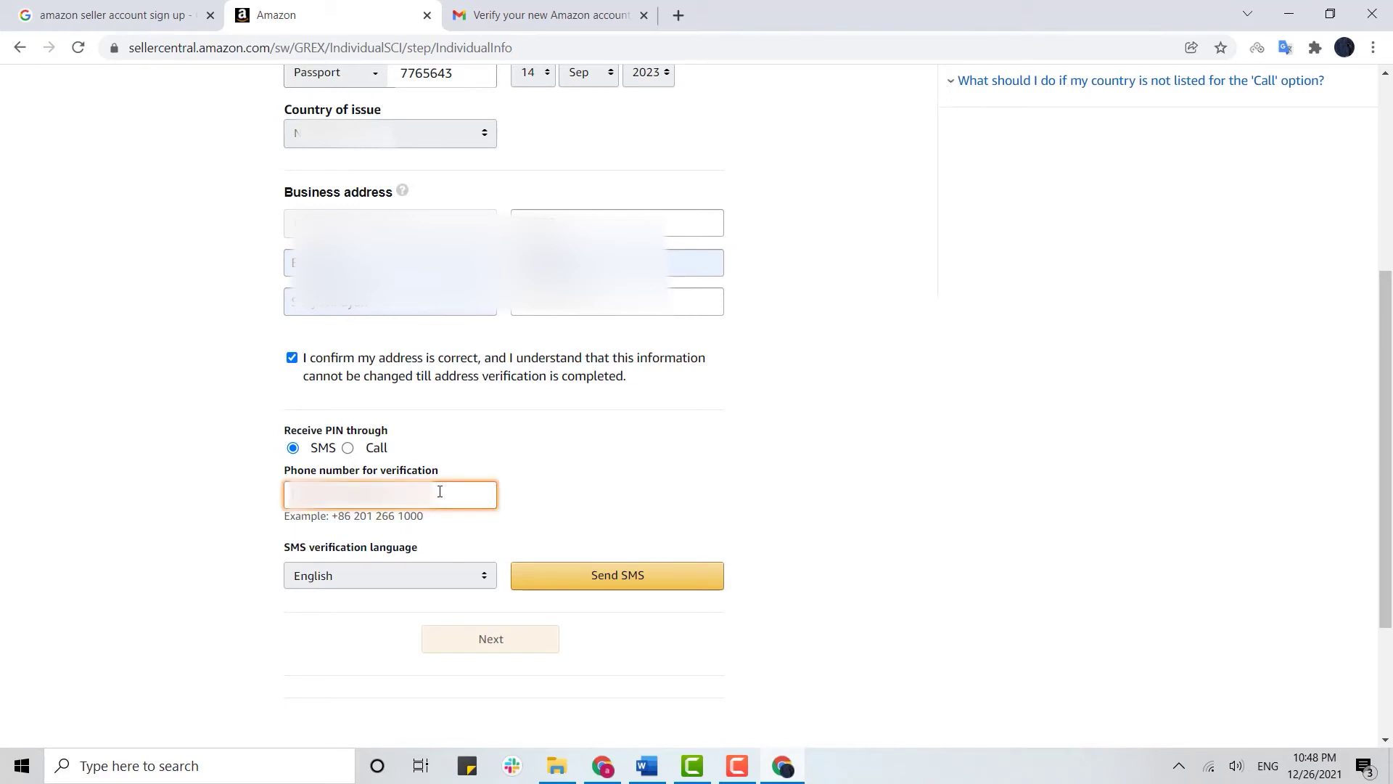
left_click(585, 586)
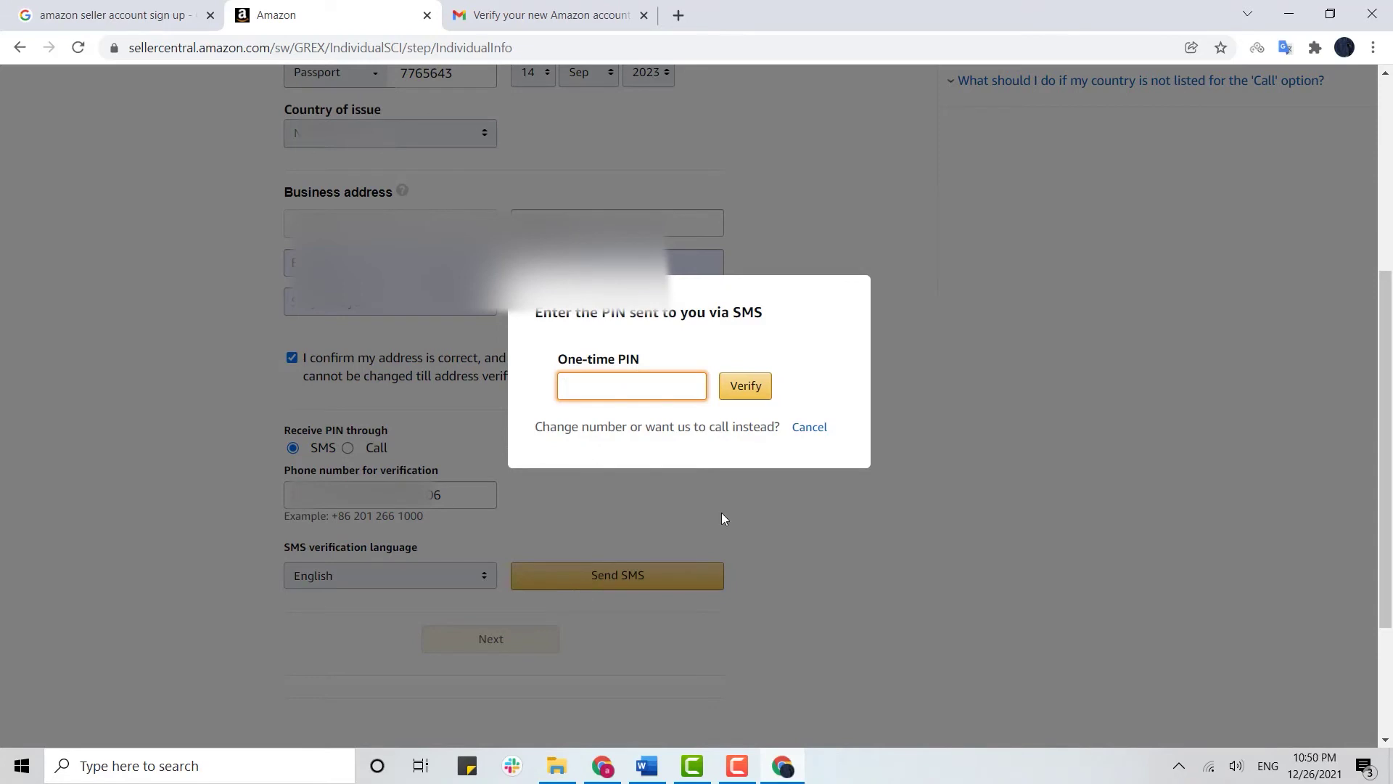
Dismiss the one-time PIN prompt and scroll back through the Individual Information form
left_click(768, 485)
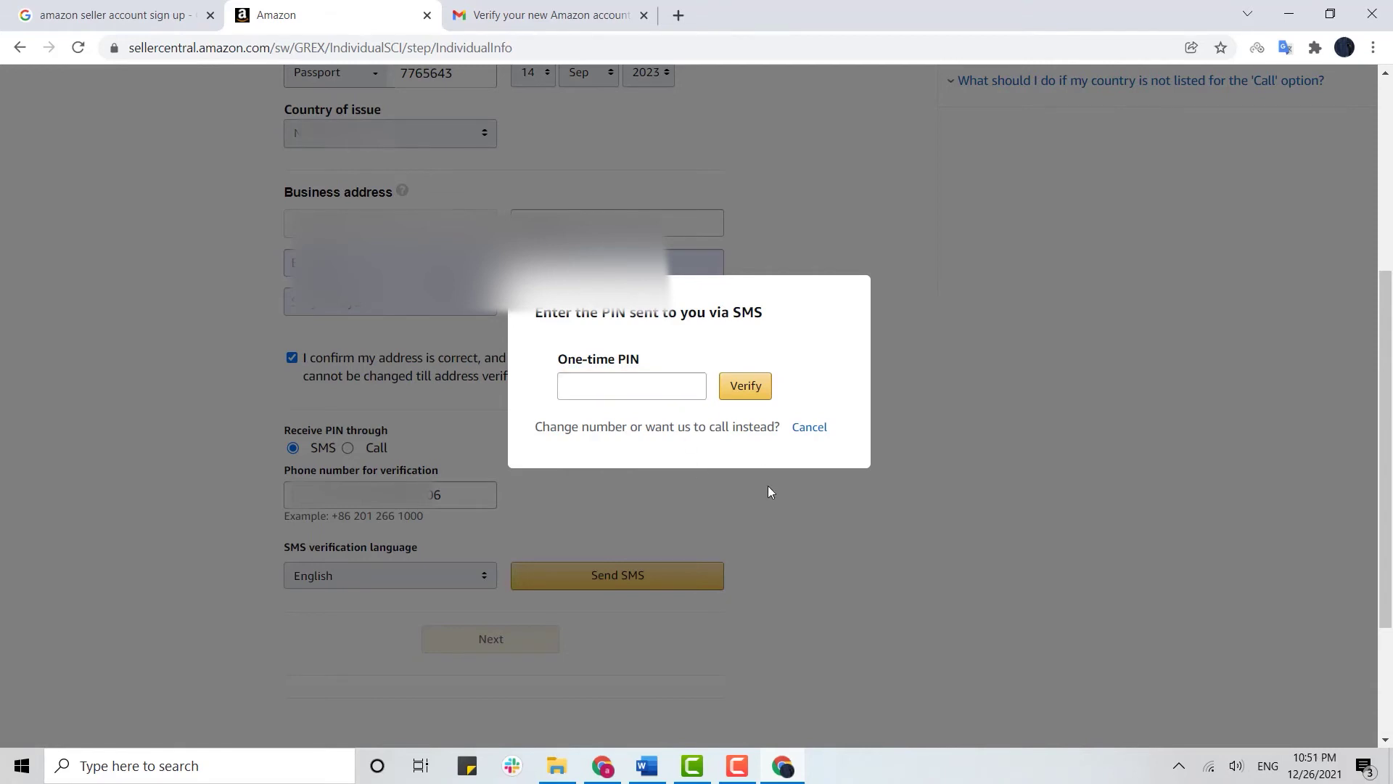
scroll(658, 485, "down", 3)
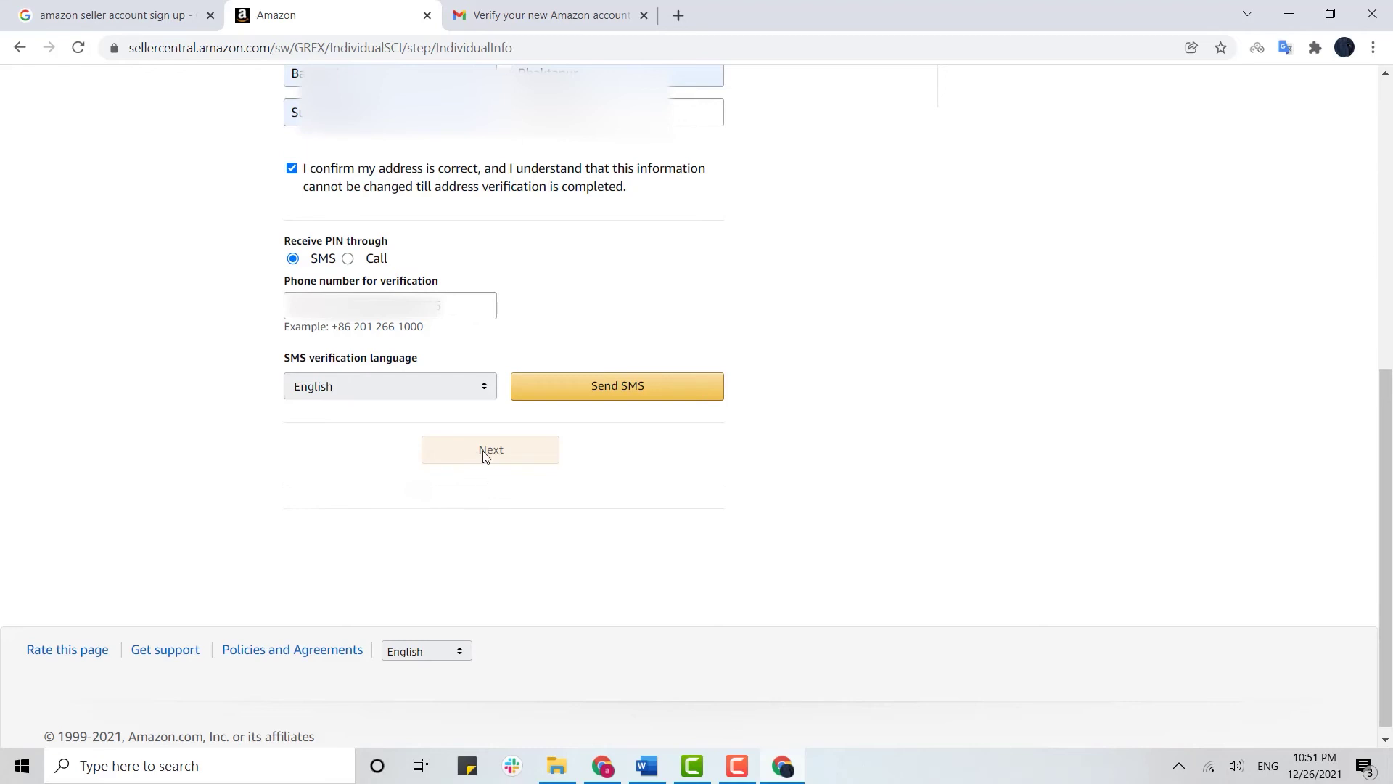
scroll(486, 456, "up", 8)
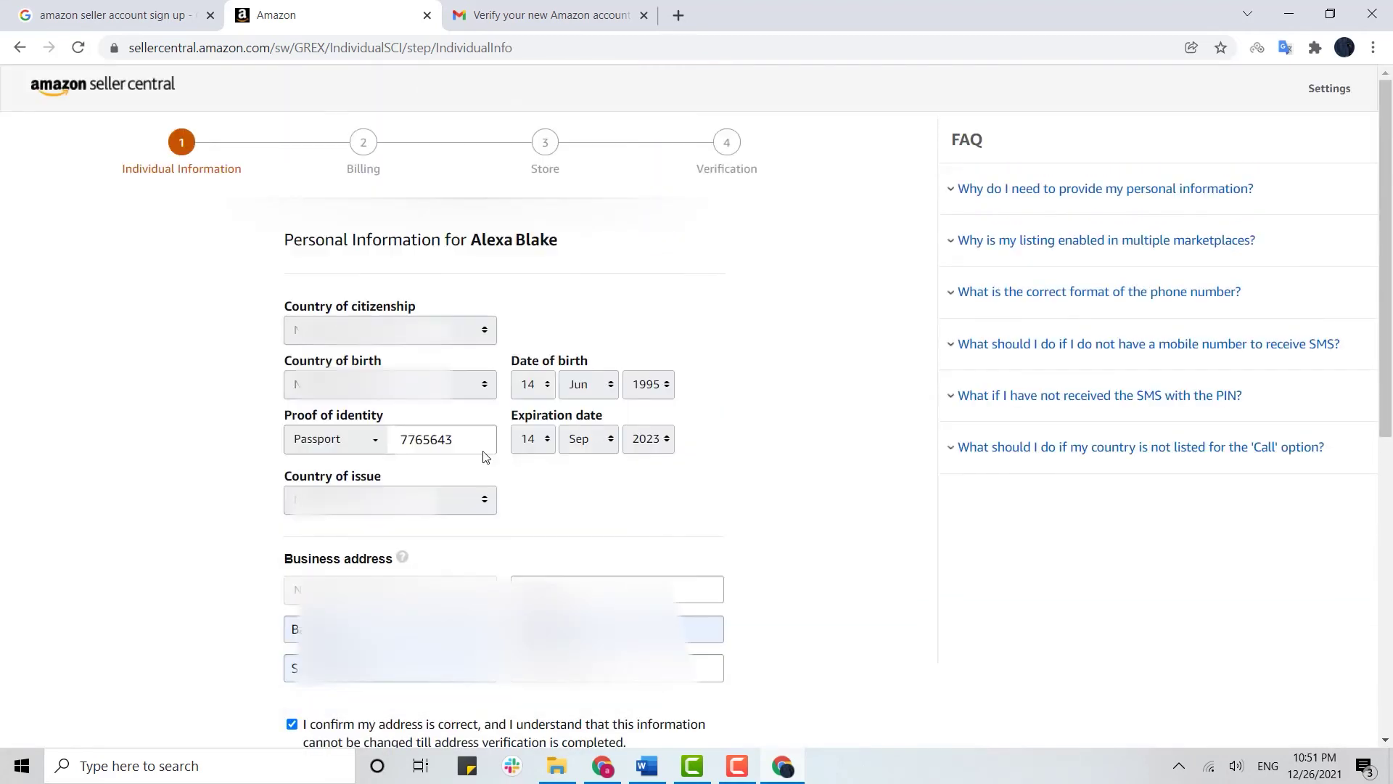